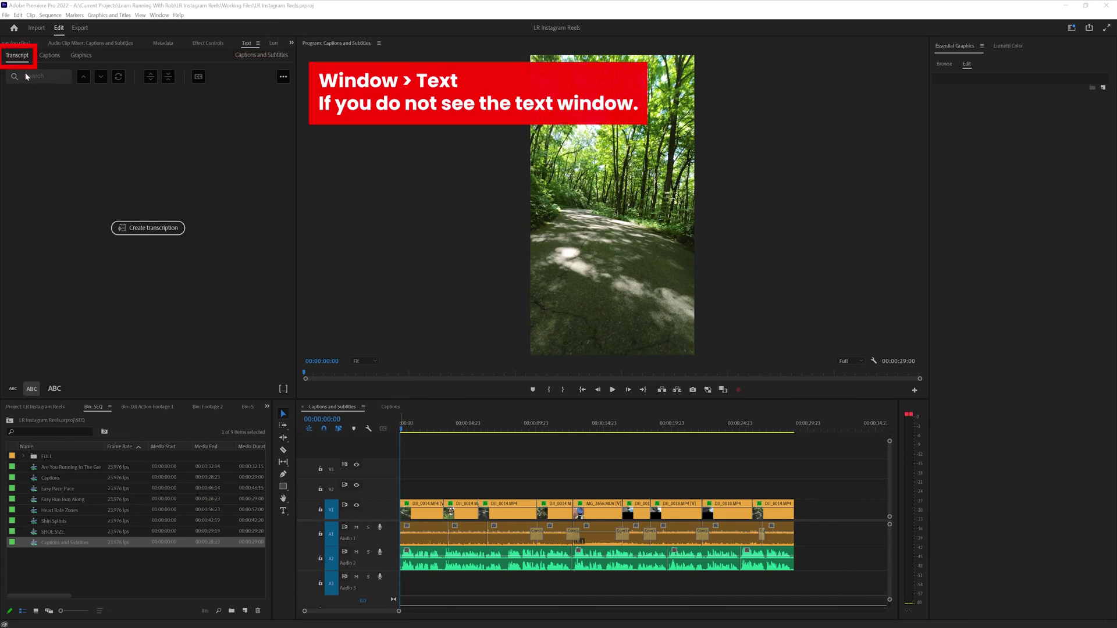
Transcribe the sequence in English using only the Audio 2 track.
left_click(159, 236)
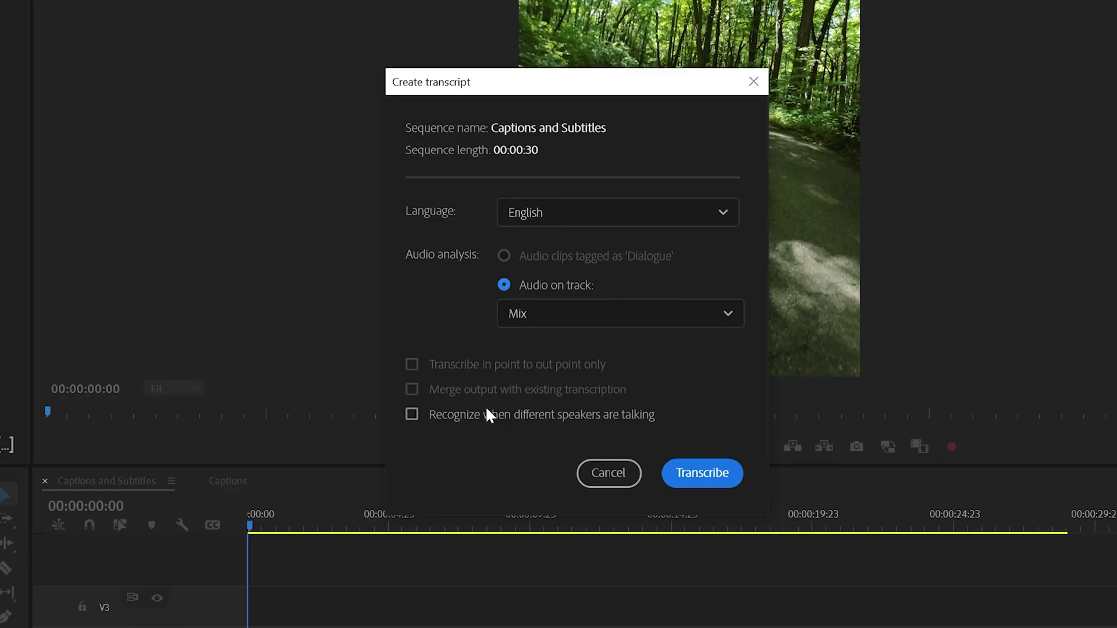
left_click(545, 319)
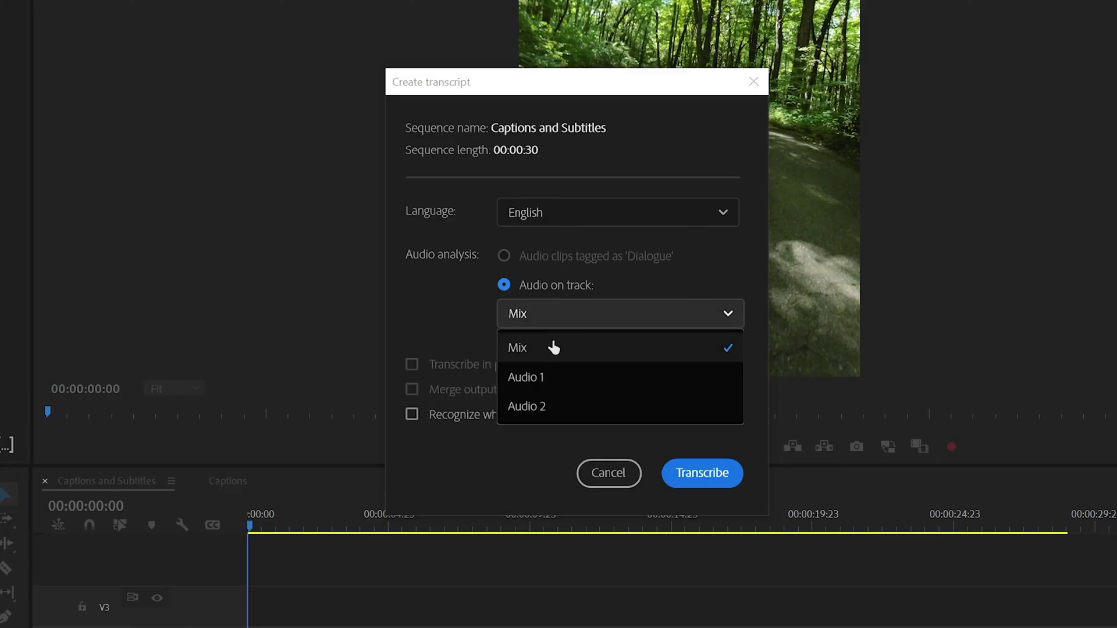
left_click(560, 410)
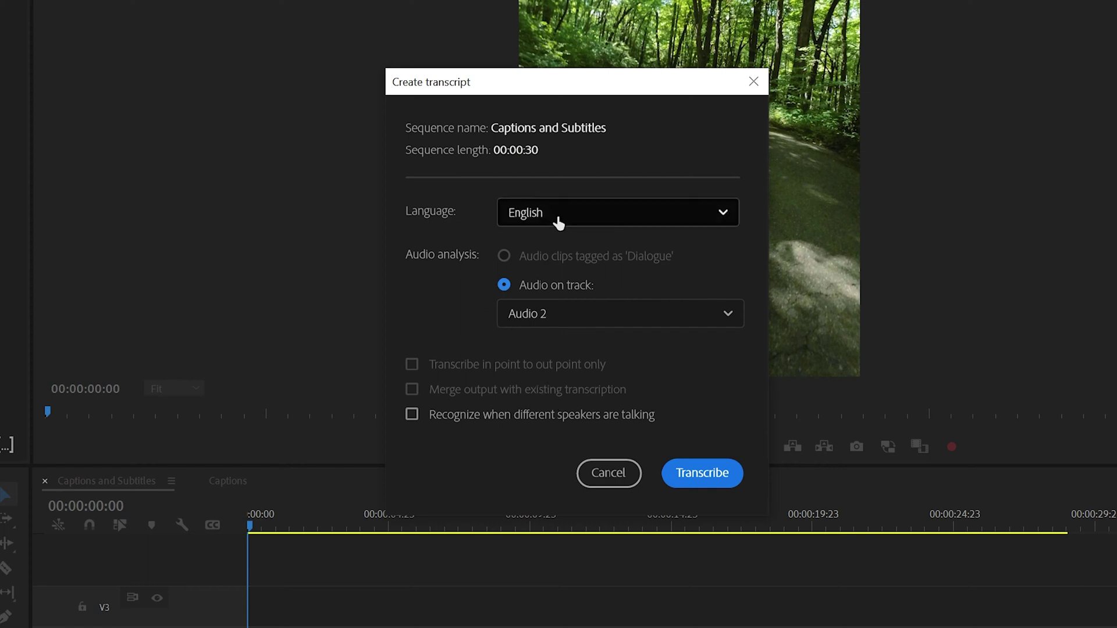
left_click(717, 486)
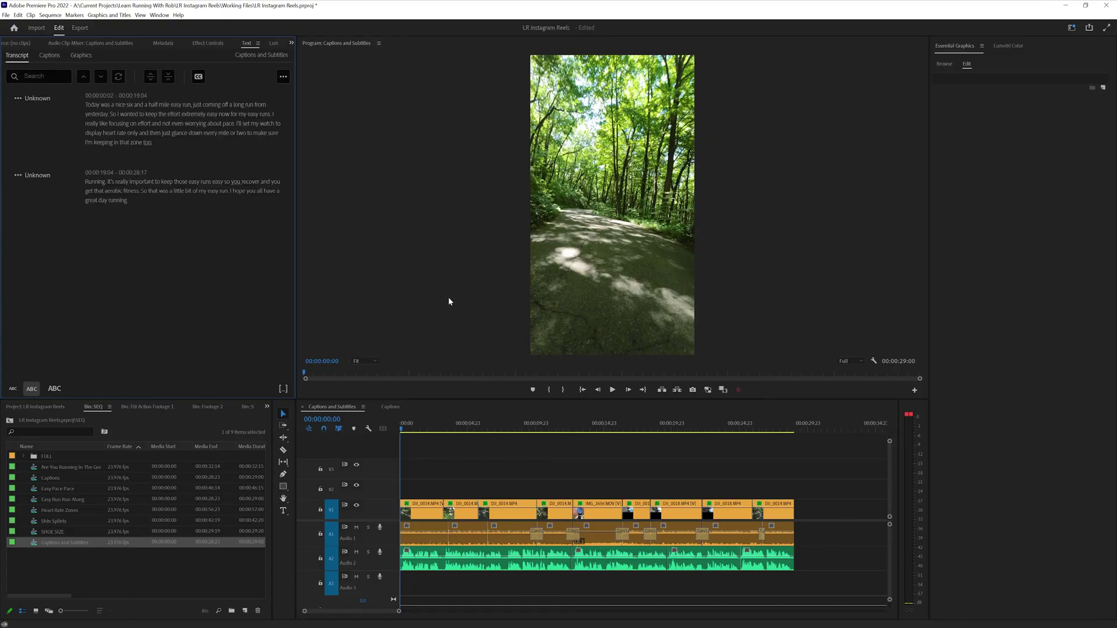
Fix the first transcript paragraph so it ends with '2 running.'.
left_click(104, 145)
key("BackSpace")
key("BackSpace")
key("BackSpace")
key("BackSpace")
type("2 ru")
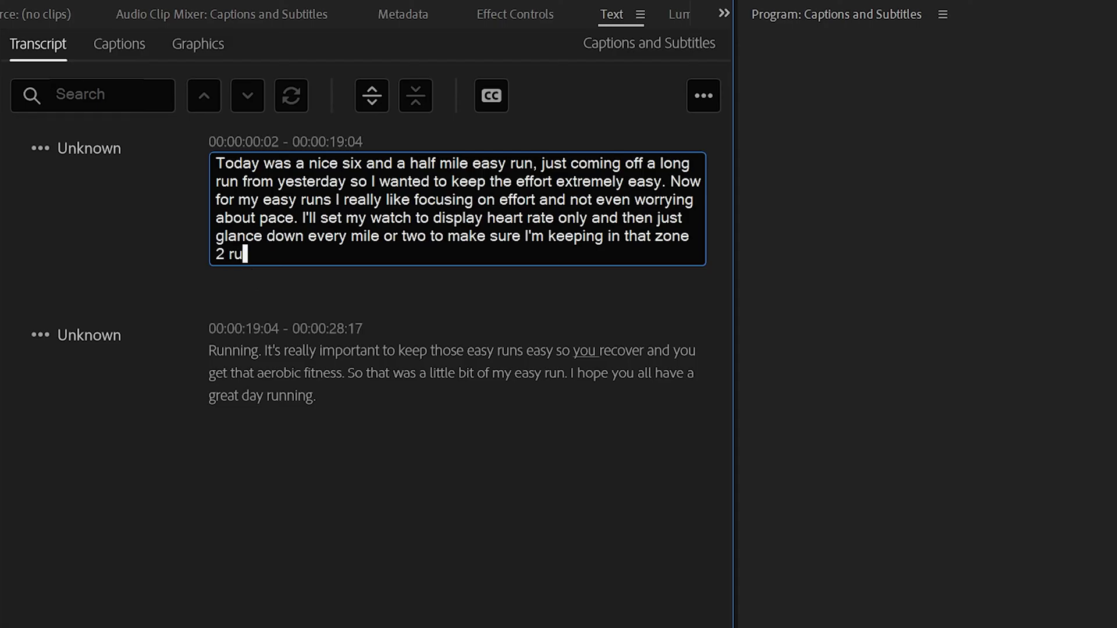
type("nning.")
Delete 'Running.' so the second paragraph begins 'It's really important'.
left_click(263, 353)
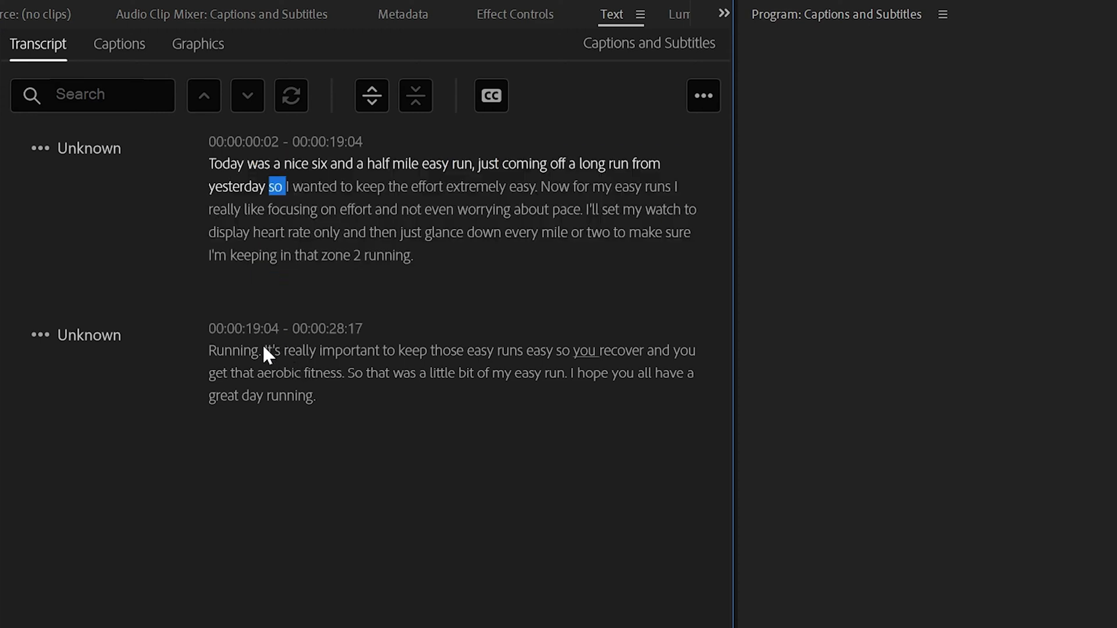
double_click(264, 347)
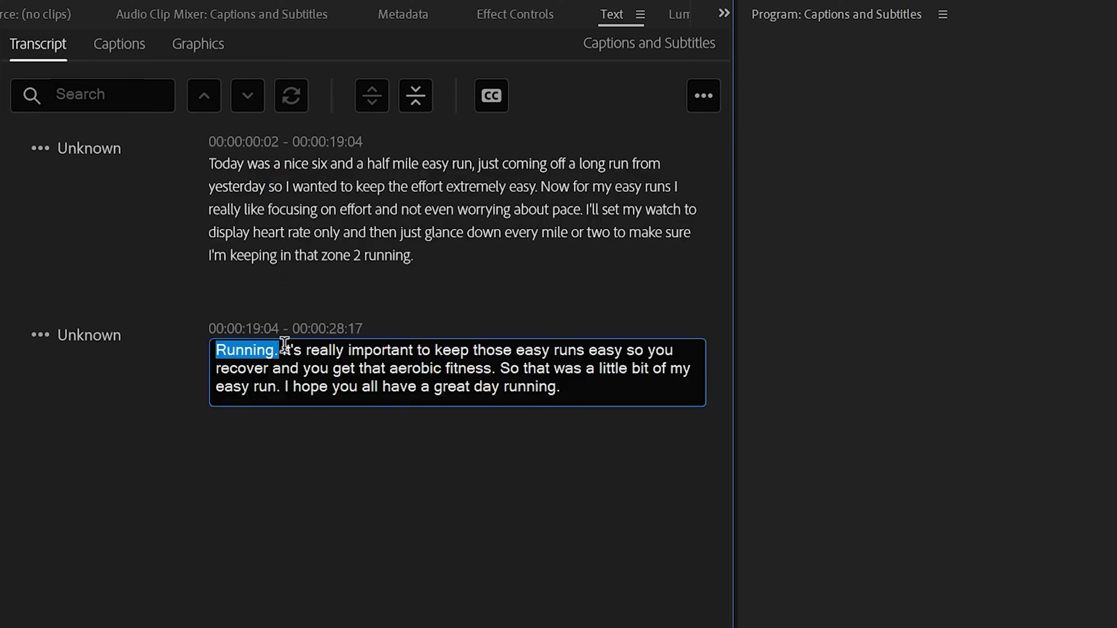
key("BackSpace")
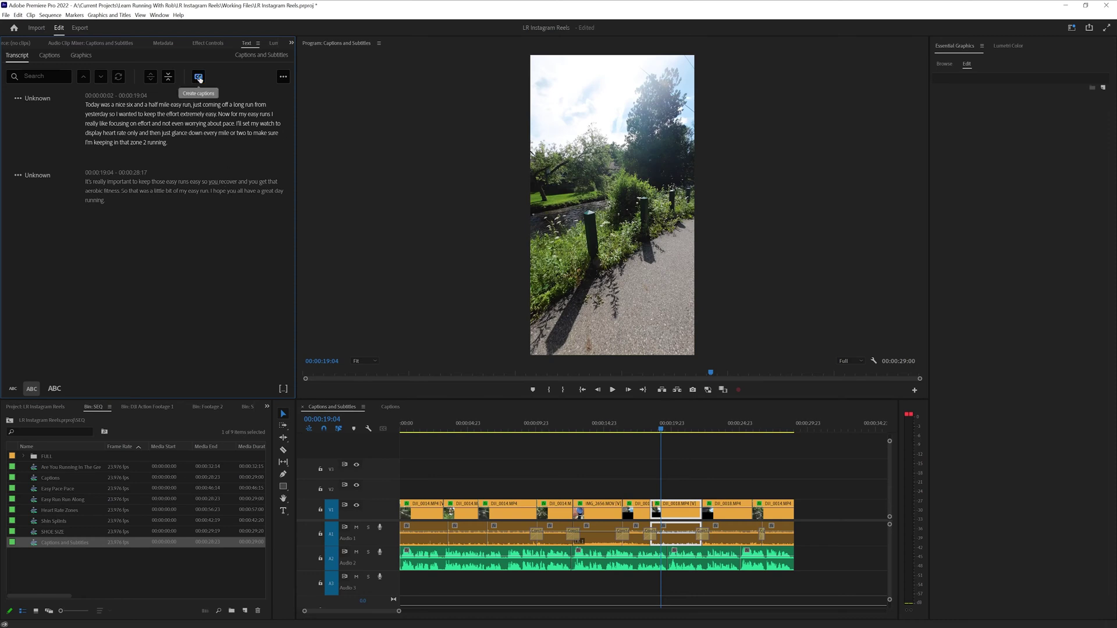
Create captions with 27-character maximum length, shorter minimum duration, single lines and no style.
left_click(198, 77)
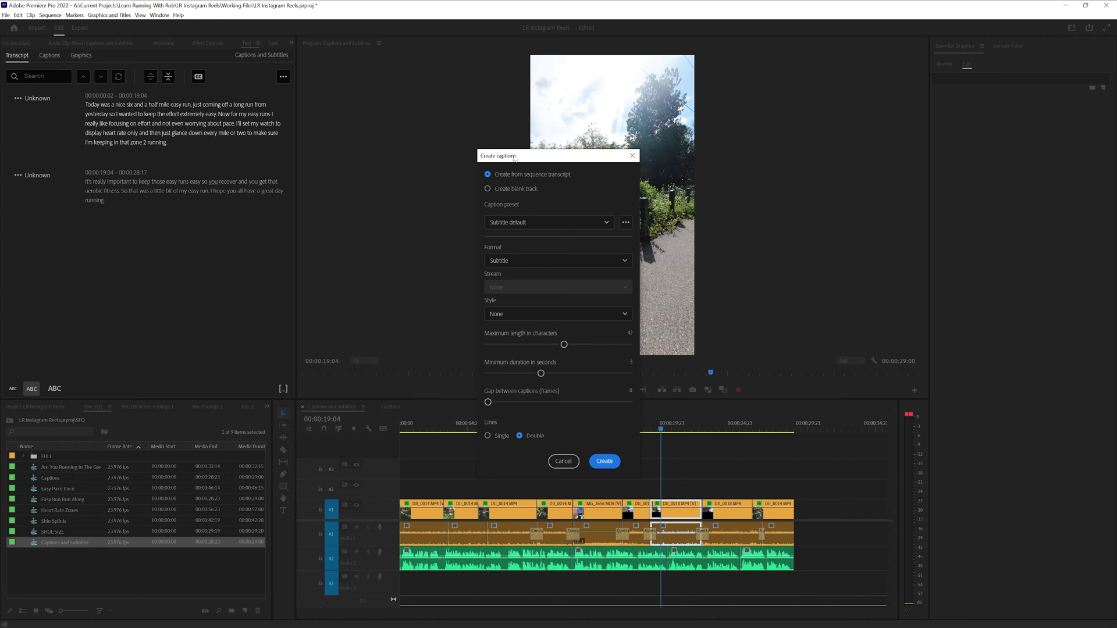
left_click_drag(514, 157, 504, 143)
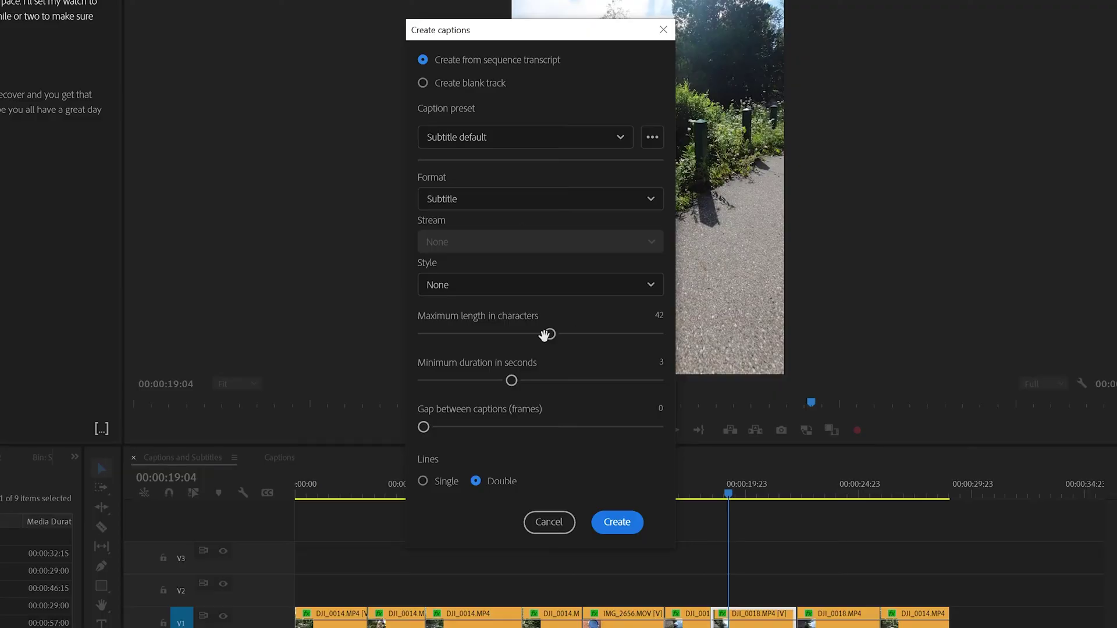
left_click_drag(550, 332, 492, 330)
left_click_drag(511, 381, 406, 384)
left_click(424, 483)
left_click(518, 290)
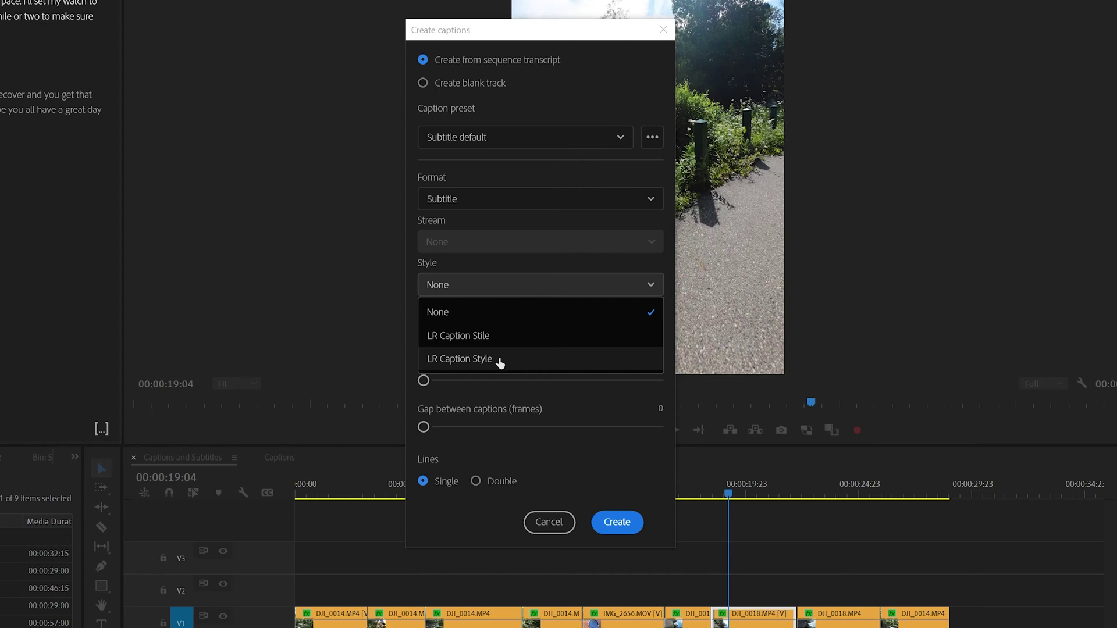
left_click(501, 314)
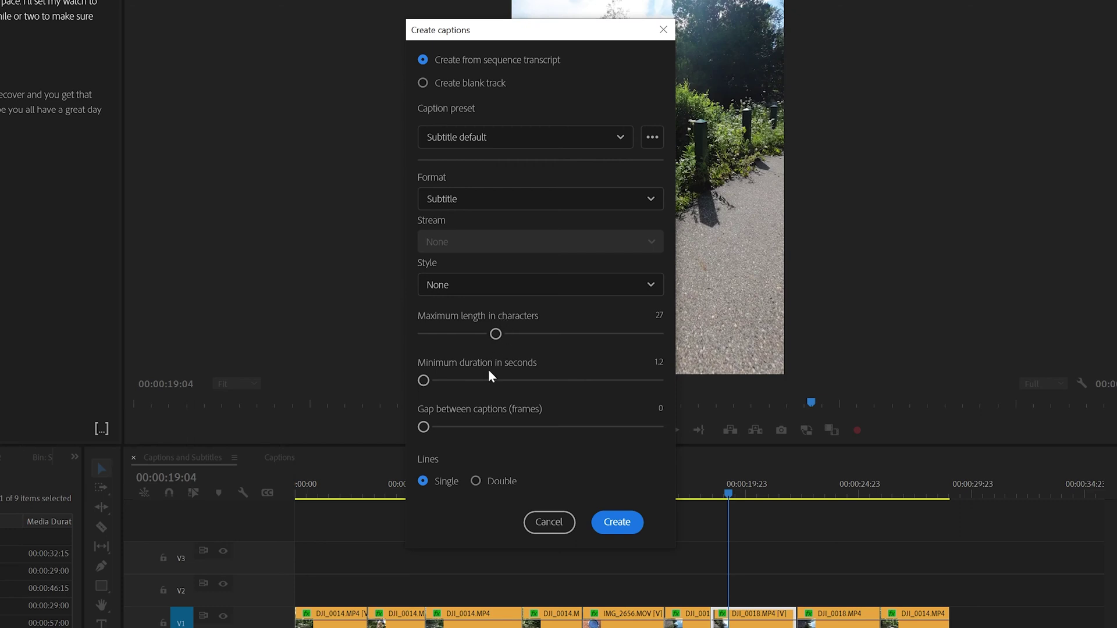
left_click(626, 524)
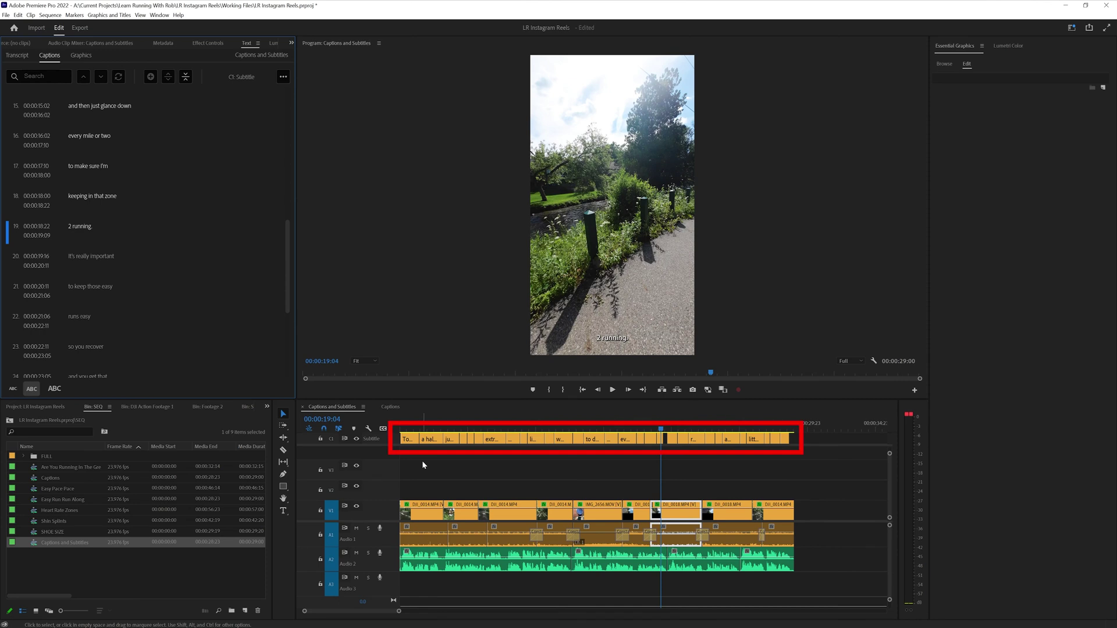
Bring the playhead back to the first caption, 'Today was a nice six and'.
left_click(413, 428)
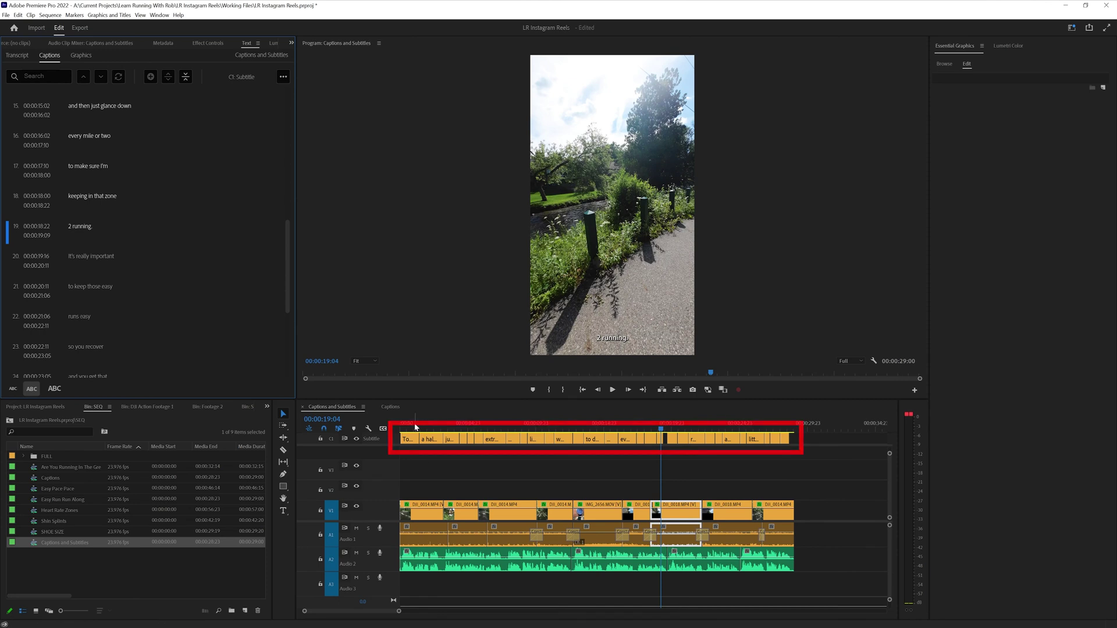
left_click_drag(415, 428, 410, 429)
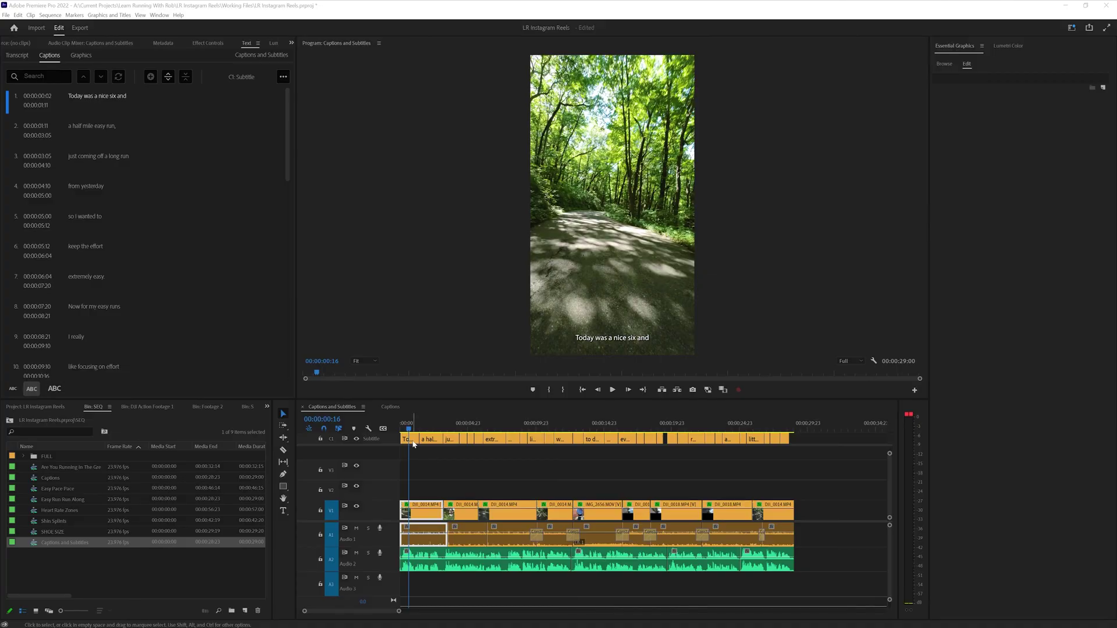
Set the first caption 'Today was a nice six and' to Poppins Bold.
left_click(413, 442)
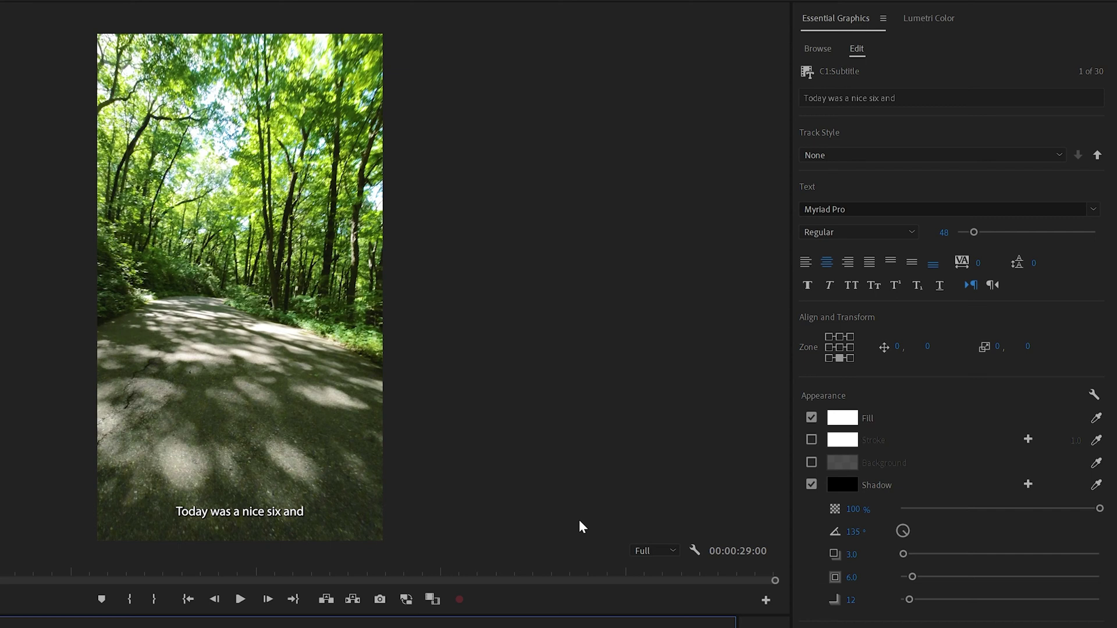
left_click(848, 209)
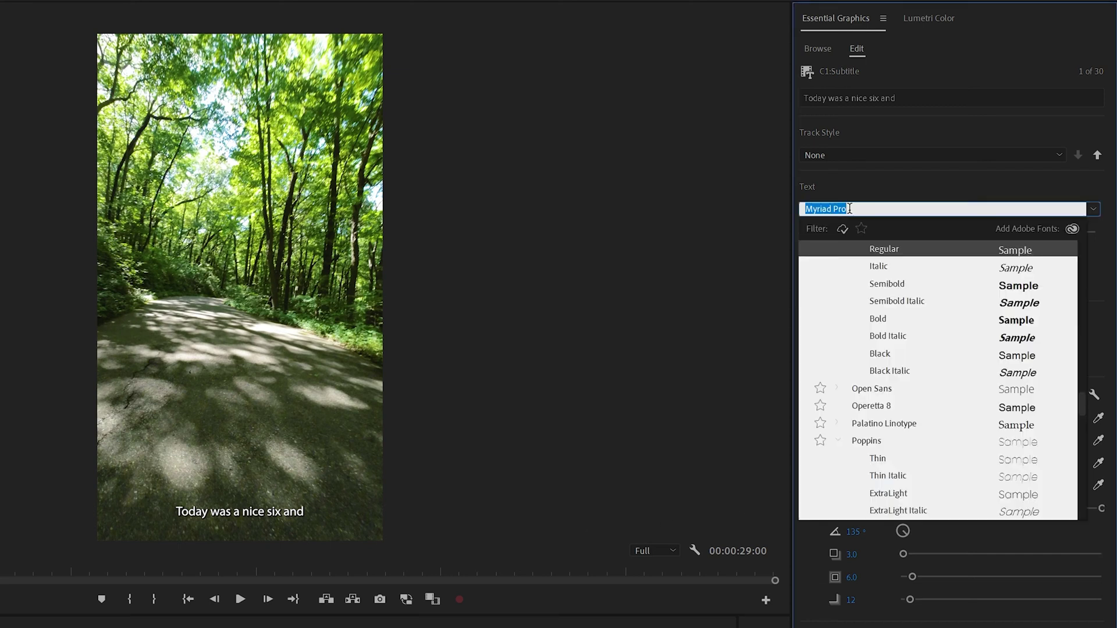
type("pop")
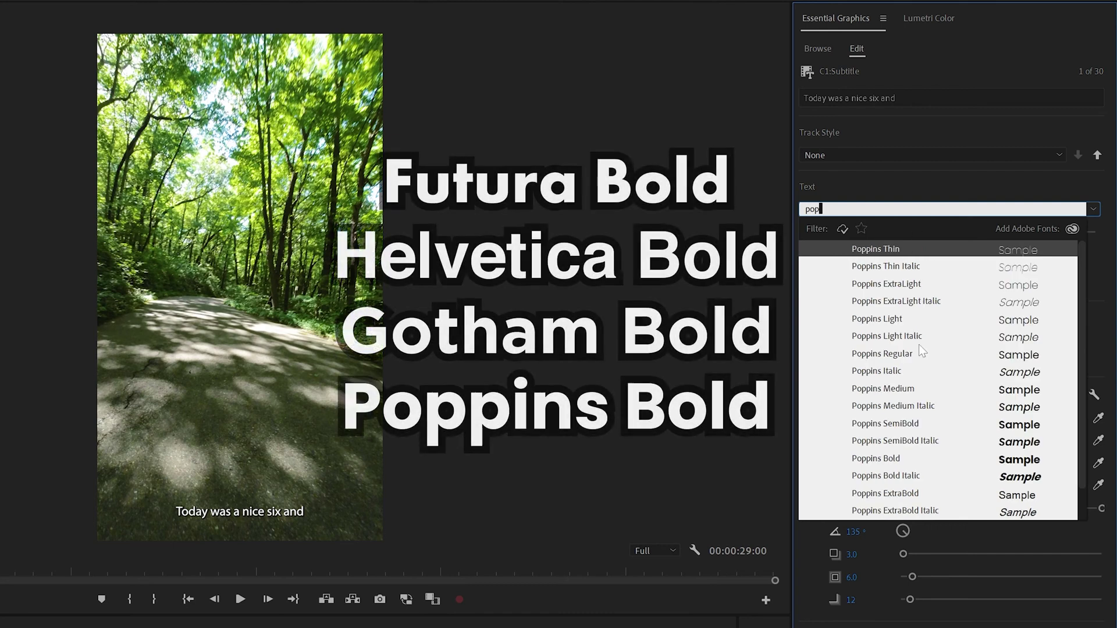
left_click(897, 459)
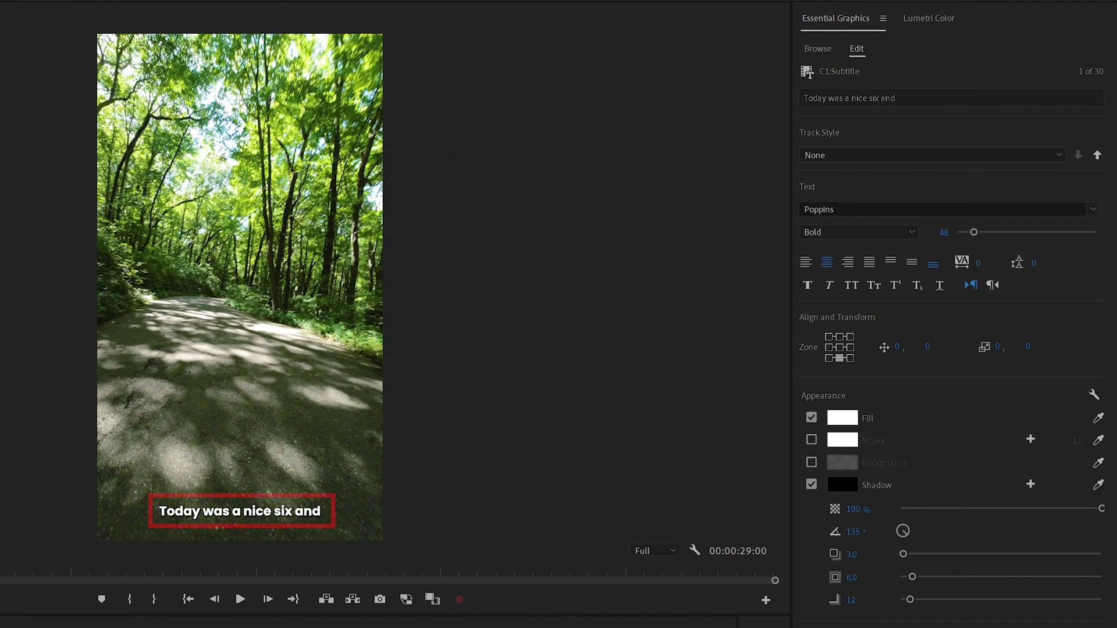
Centre the caption block vertically in the frame and tighten its text box edges.
left_click(237, 515)
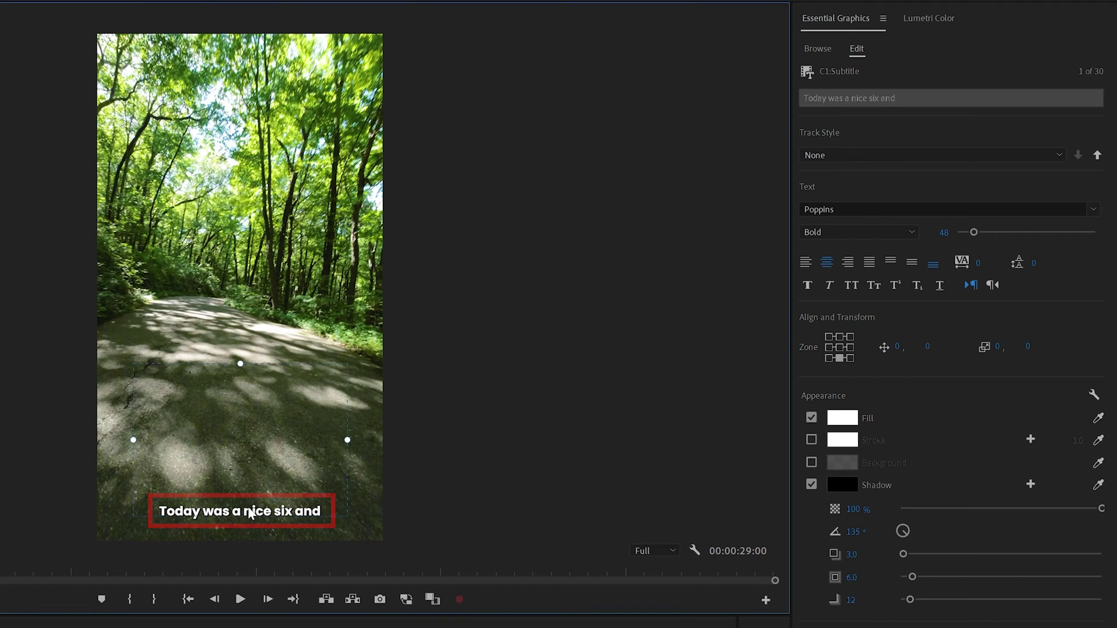
left_click(840, 347)
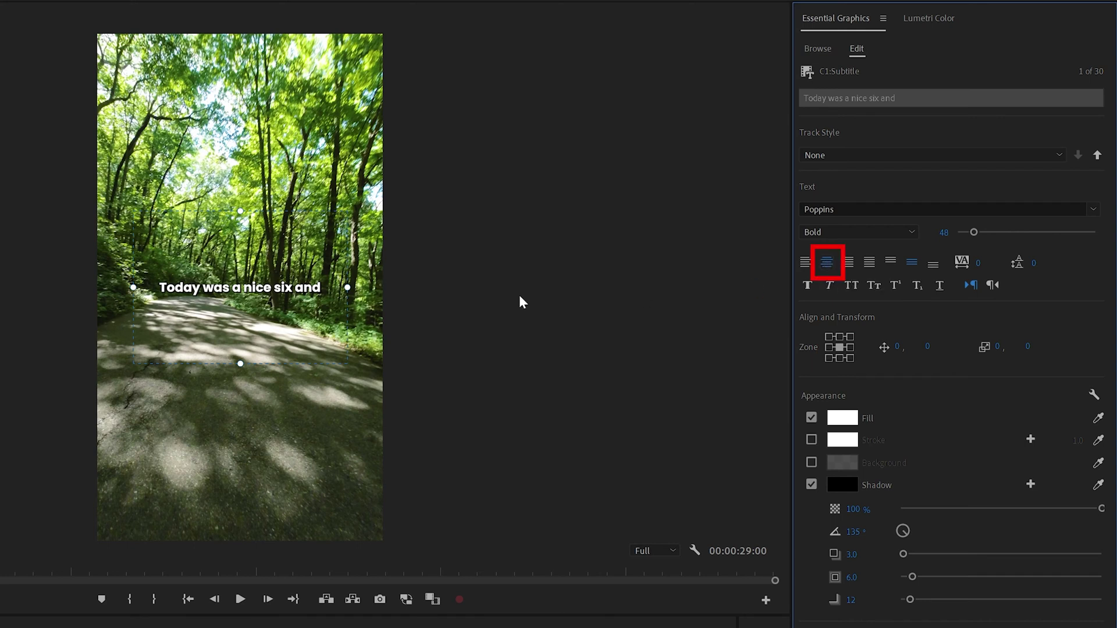
left_click_drag(240, 211, 256, 422)
left_click_drag(130, 385, 133, 389)
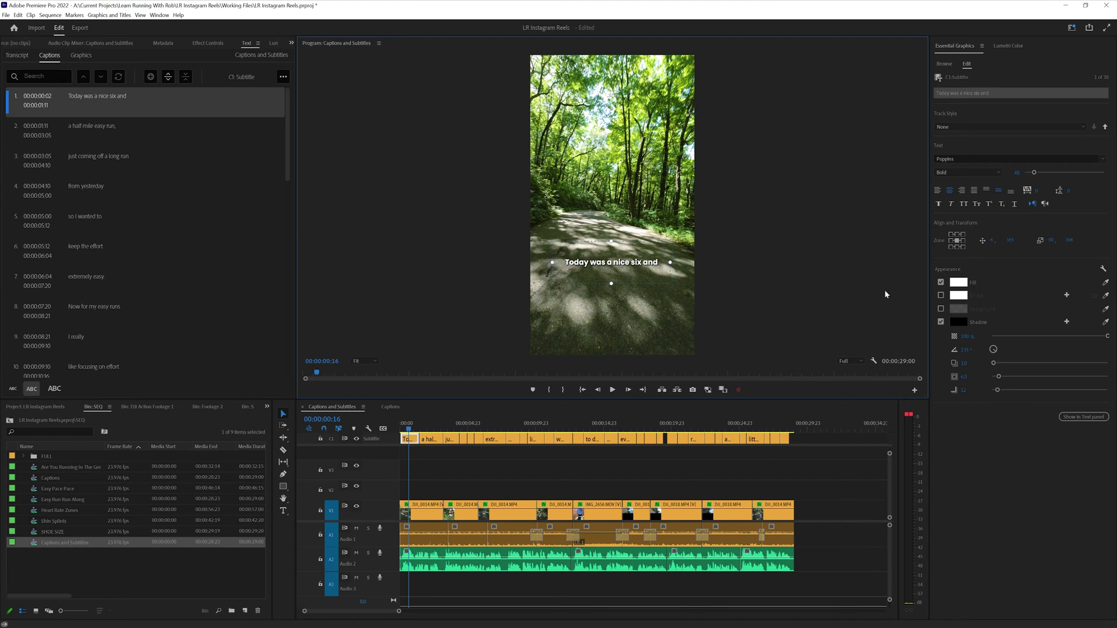
Enlarge the caption to font size 65 and widen its box to keep one line.
left_click_drag(1033, 174, 1036, 172)
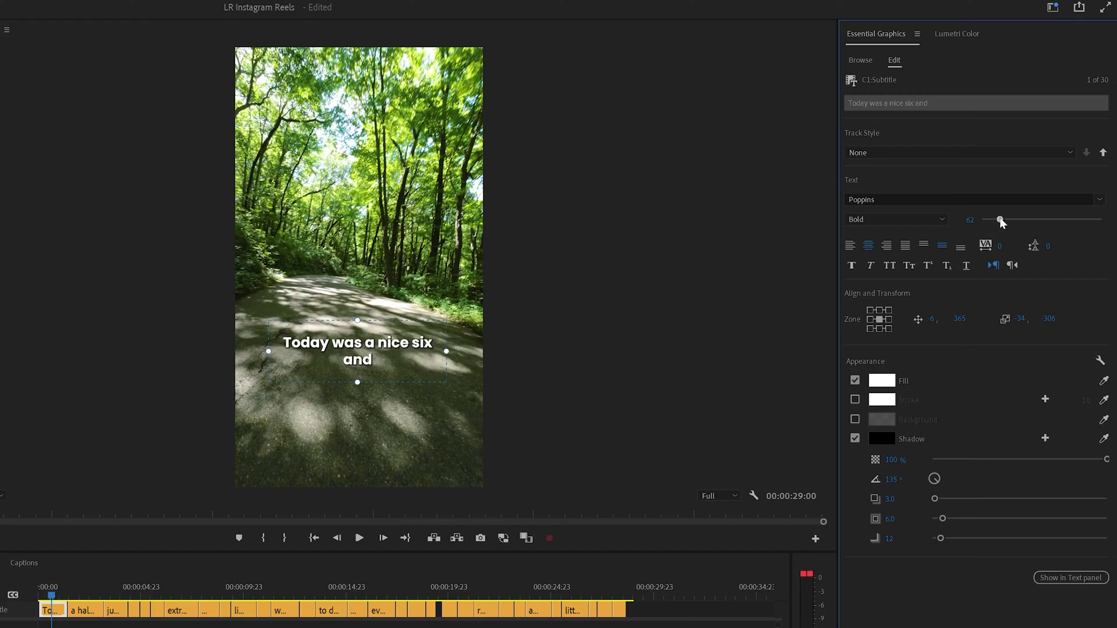
left_click_drag(1001, 221, 1002, 219)
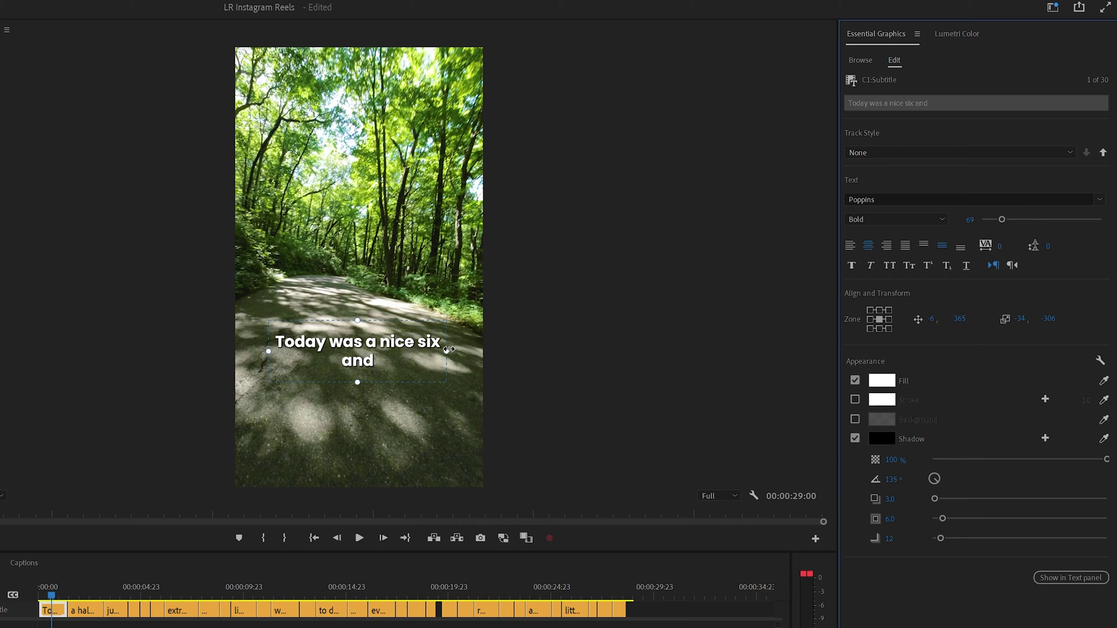
left_click_drag(449, 349, 458, 347)
type("65")
key("Return")
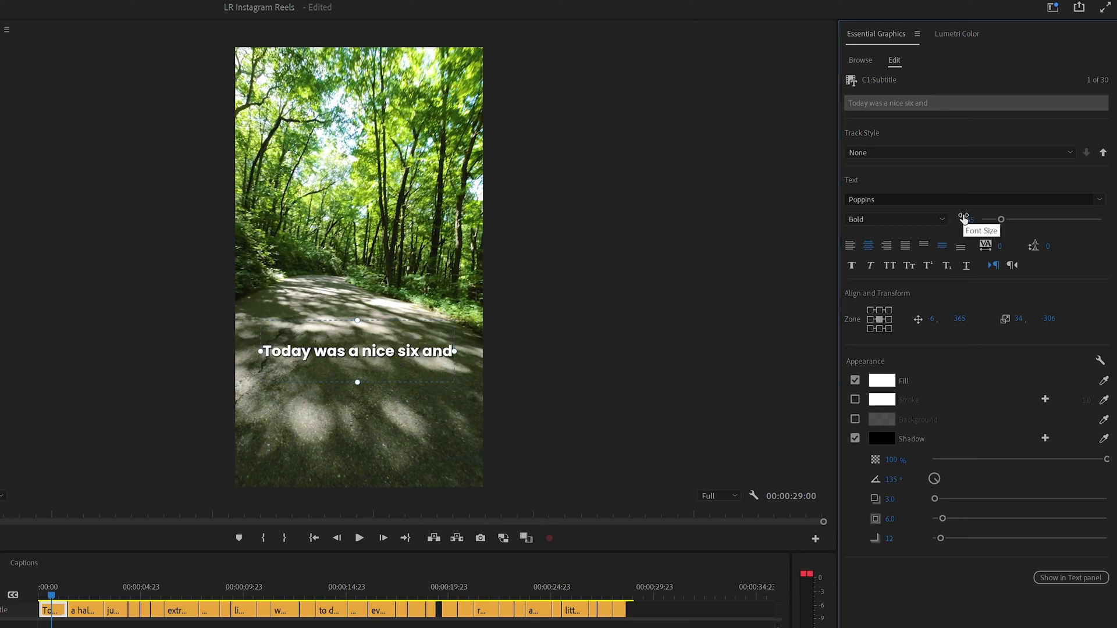
left_click(457, 351)
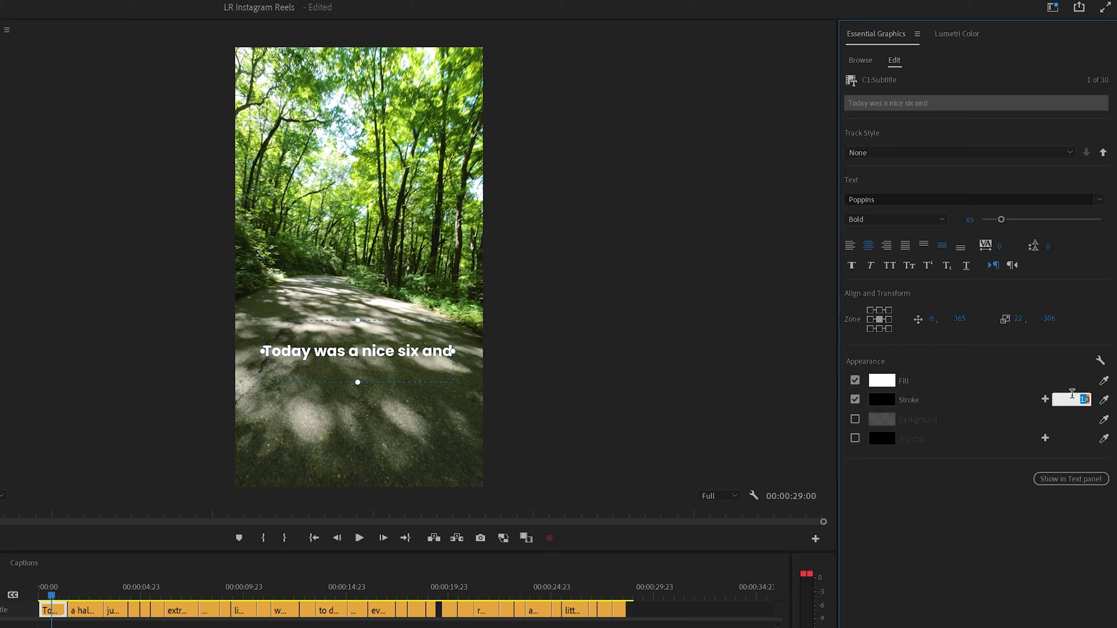
Set the caption's black stroke width to 15 for a thick outline.
key("Return")
left_click(1083, 401)
type("15")
key("Return")
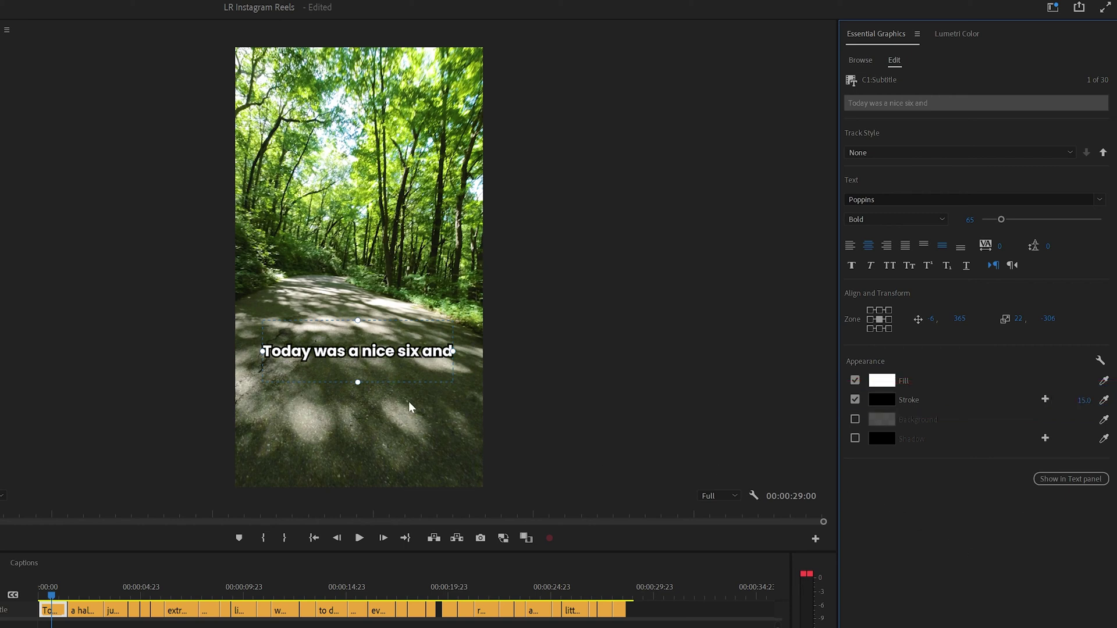
Try a pure black, nearly opaque background box of size 18.8 behind the caption.
left_click(854, 399)
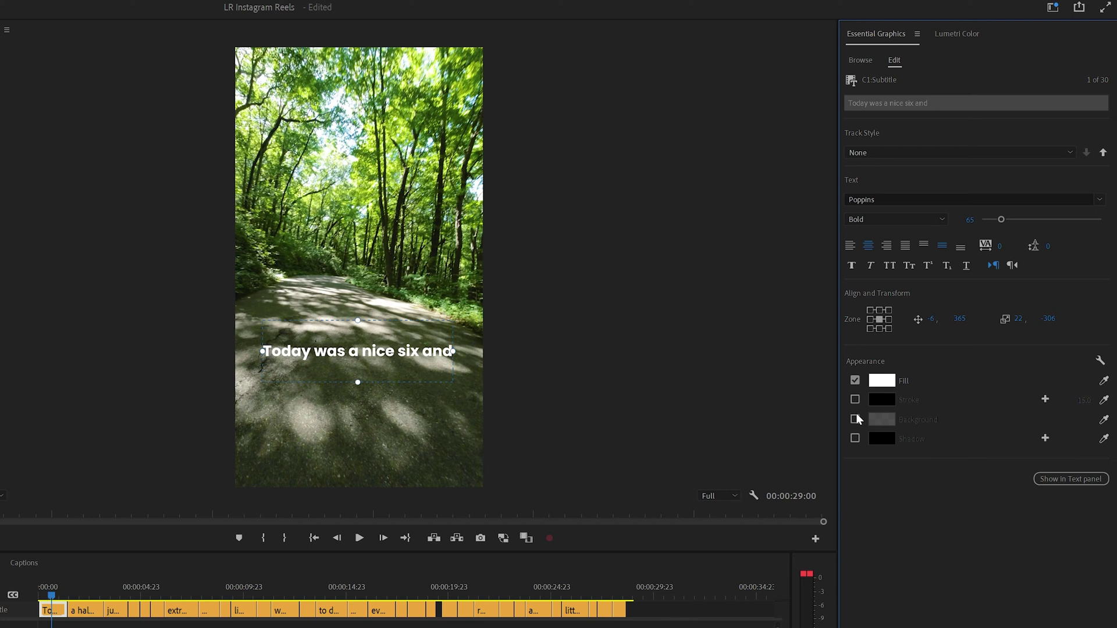
left_click(854, 420)
left_click(872, 425)
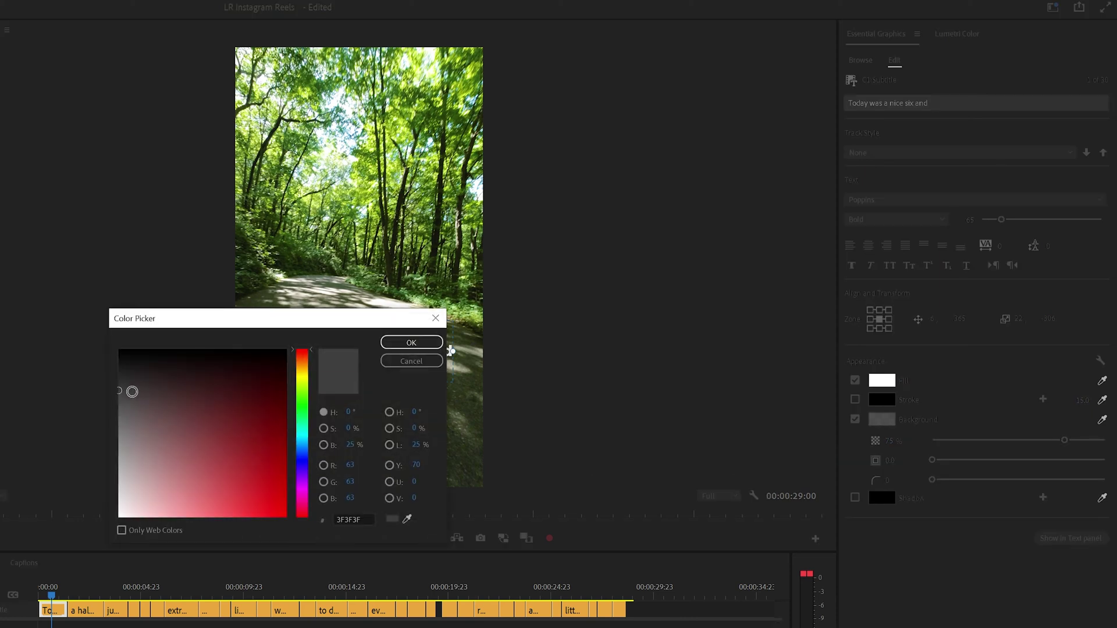
left_click_drag(133, 391, 108, 345)
left_click(438, 345)
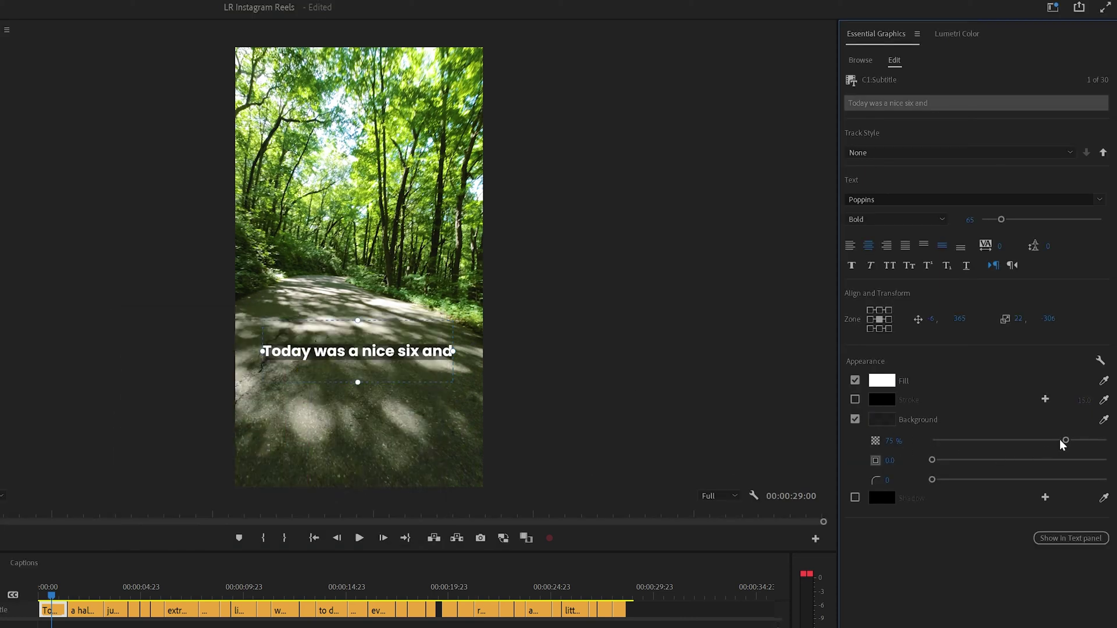
left_click_drag(1083, 443, 1109, 437)
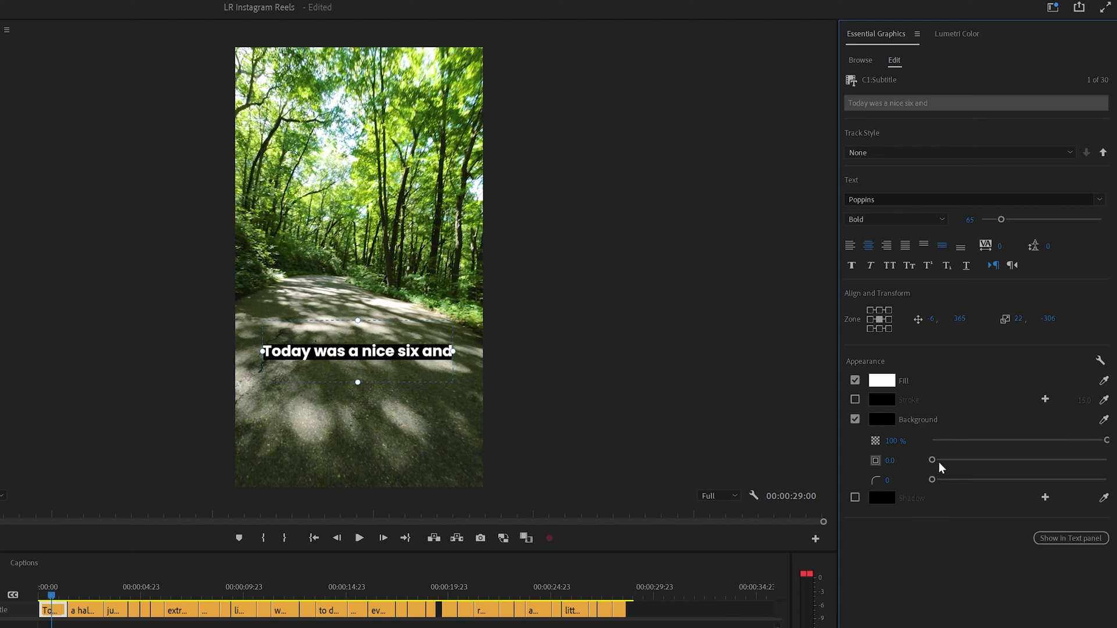
left_click_drag(932, 460, 965, 459)
left_click_drag(1107, 440, 1092, 446)
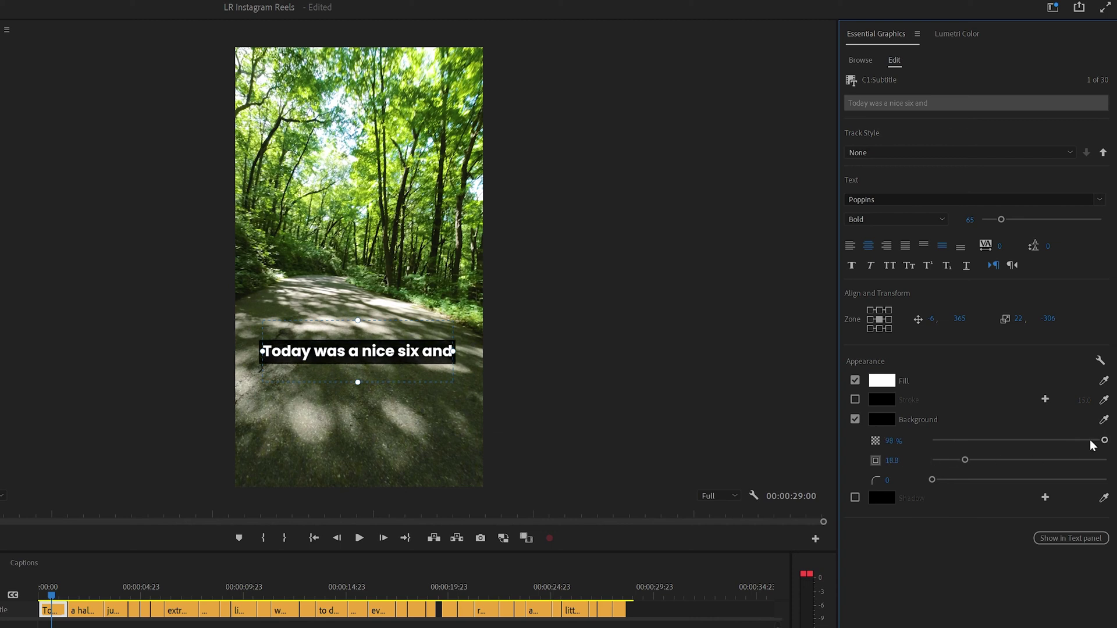
left_click(854, 419)
Try a drop shadow with more blur, distance and size, then switch it off.
left_click(855, 440)
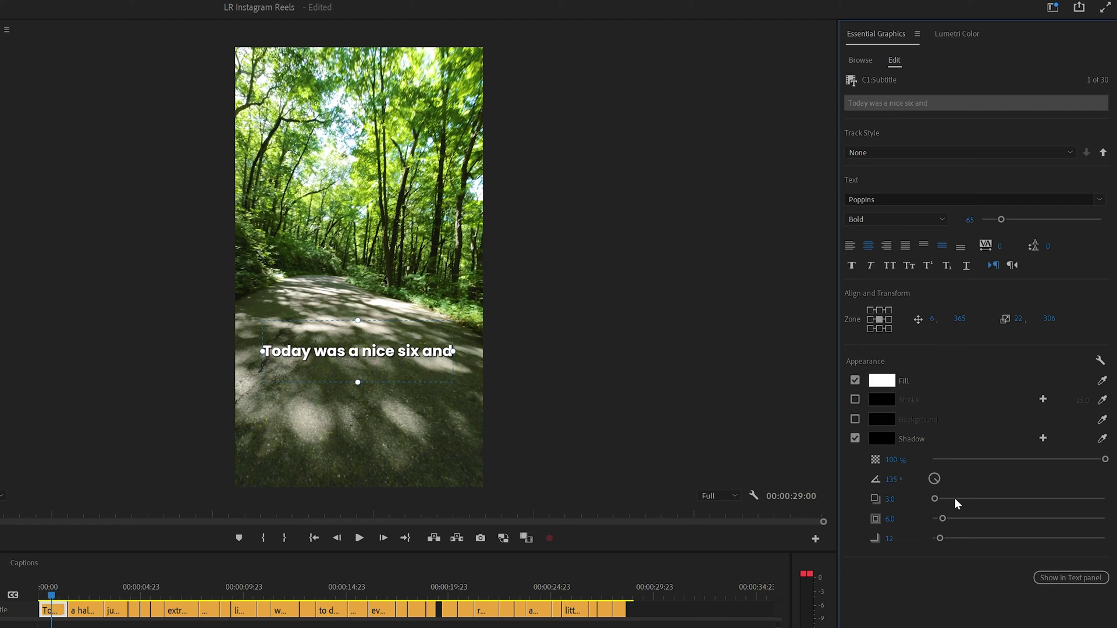
left_click_drag(940, 539, 978, 538)
mouse_move(936, 498)
left_mouse_down()
mouse_move(964, 495)
mouse_move(945, 499)
left_mouse_up()
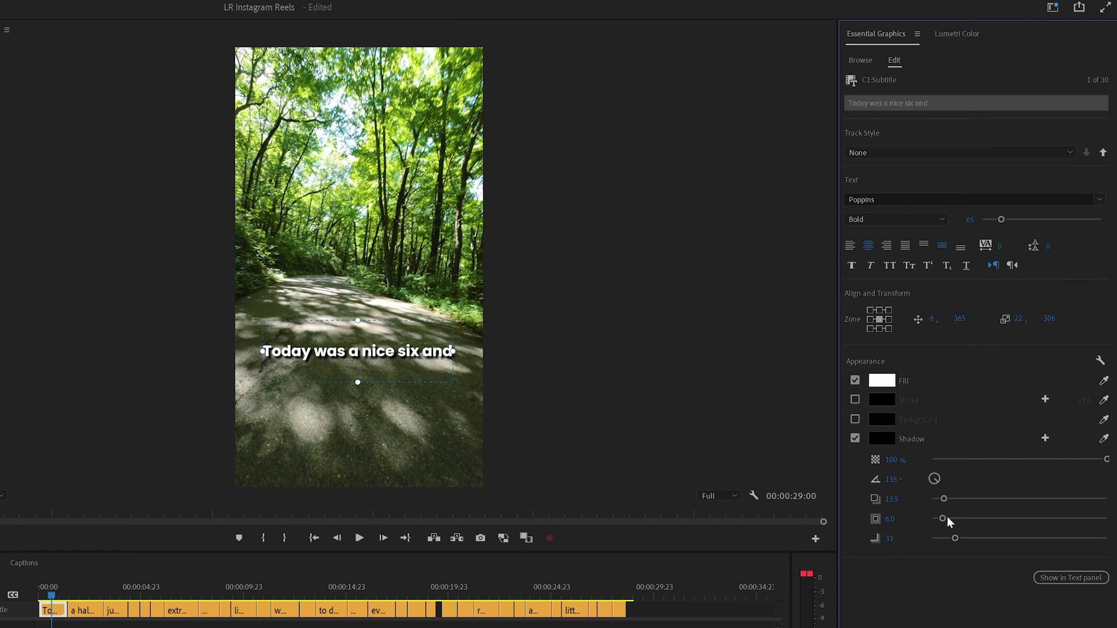
left_click_drag(947, 518, 965, 515)
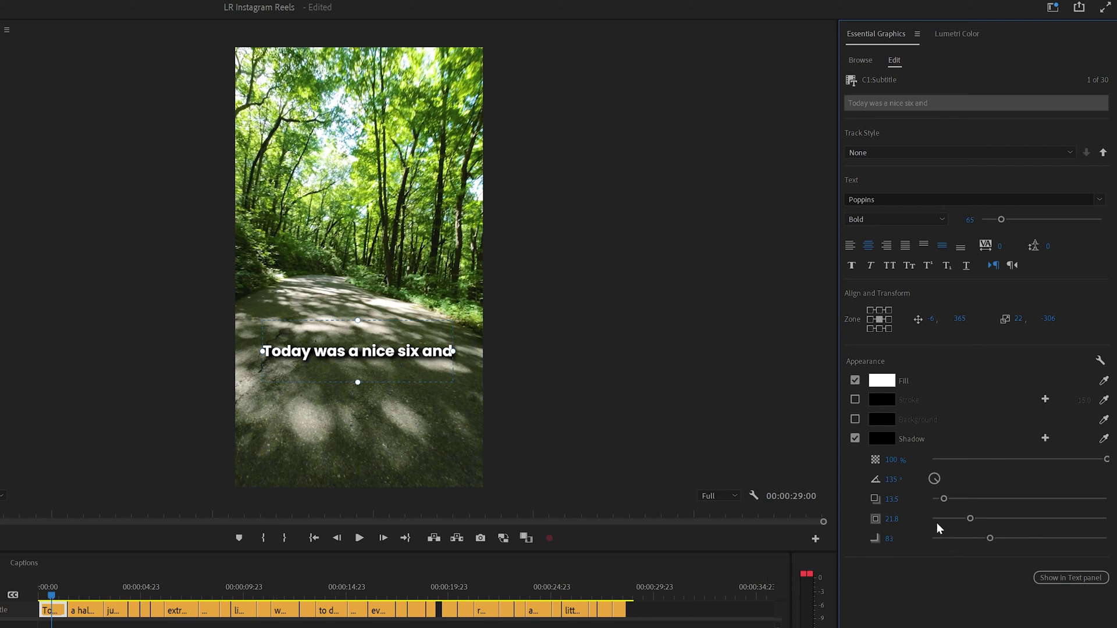
left_click(855, 439)
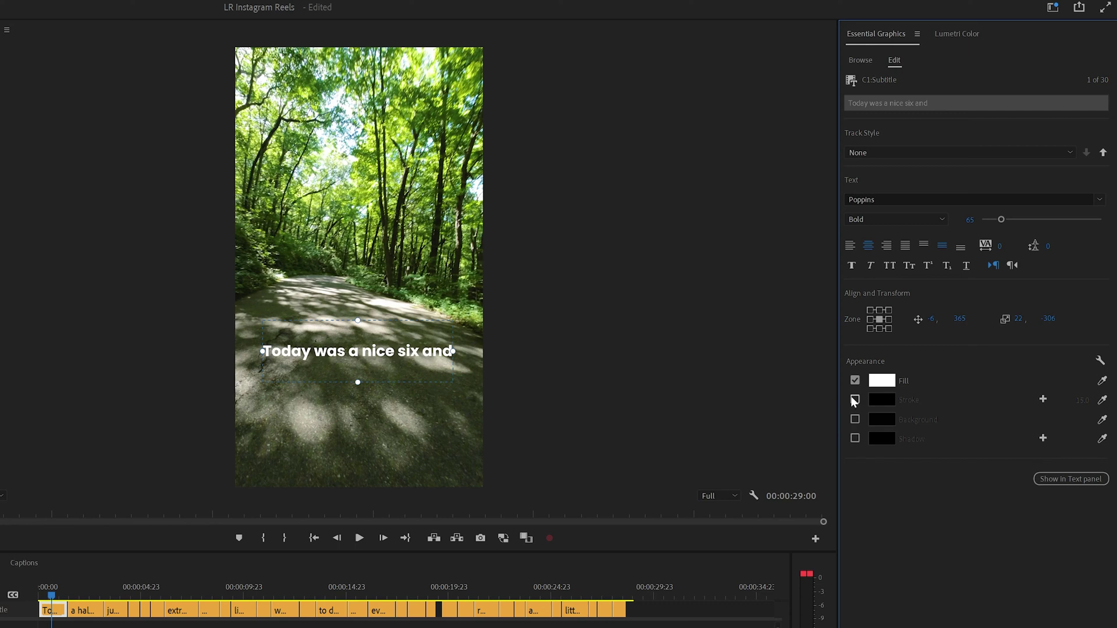
Restore the caption's 15-width black stroke and save the look as track style 'New Style'.
left_click(855, 400)
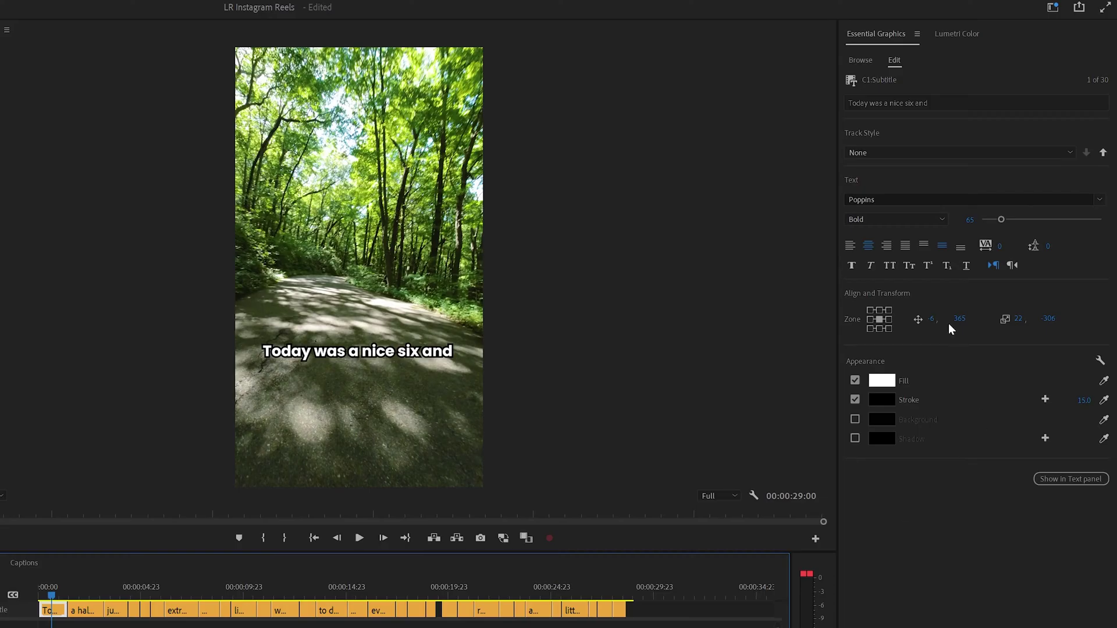
left_click(916, 154)
left_click(892, 163)
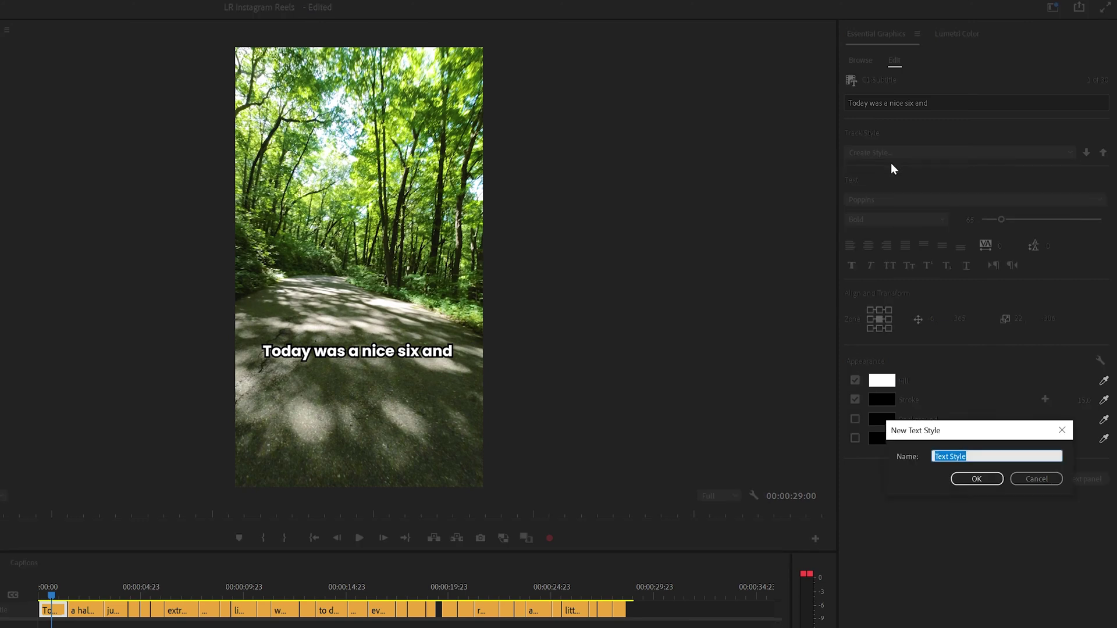
type("New")
key("Return")
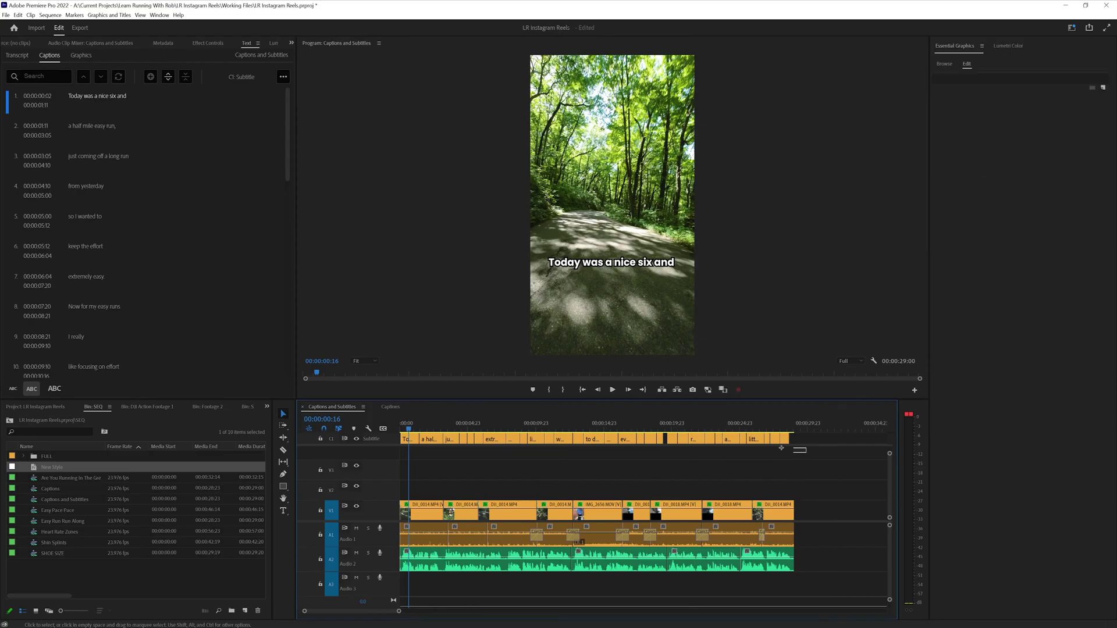
left_click_drag(652, 627, 93, 618)
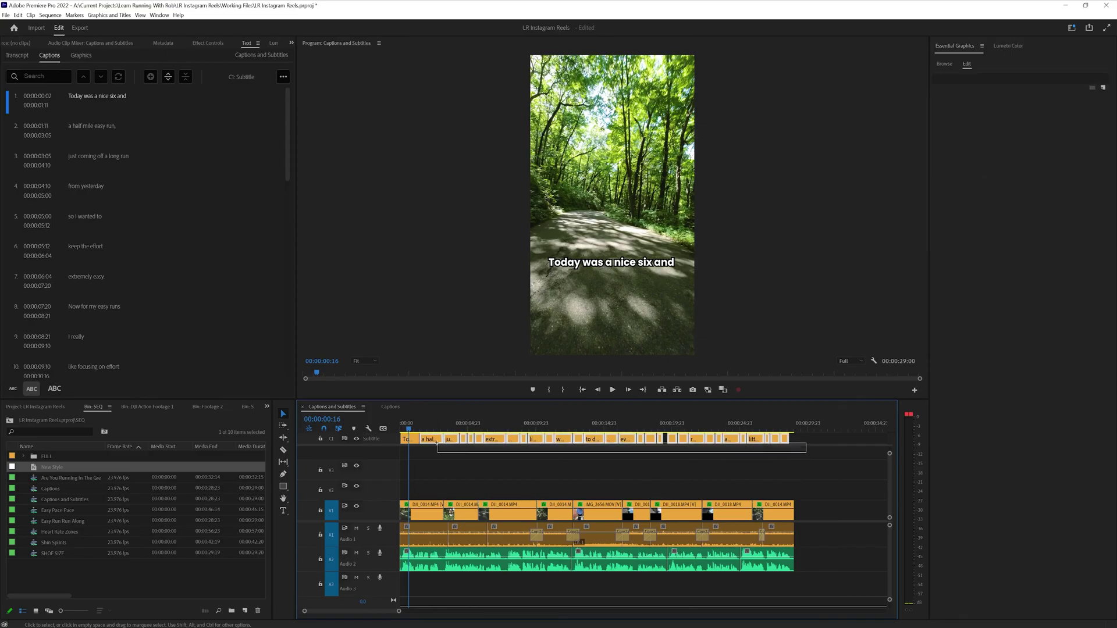
Apply New Style to captions 2 onward, then play from about 7 seconds to review them.
left_click_drag(437, 444, 436, 443)
left_click(977, 127)
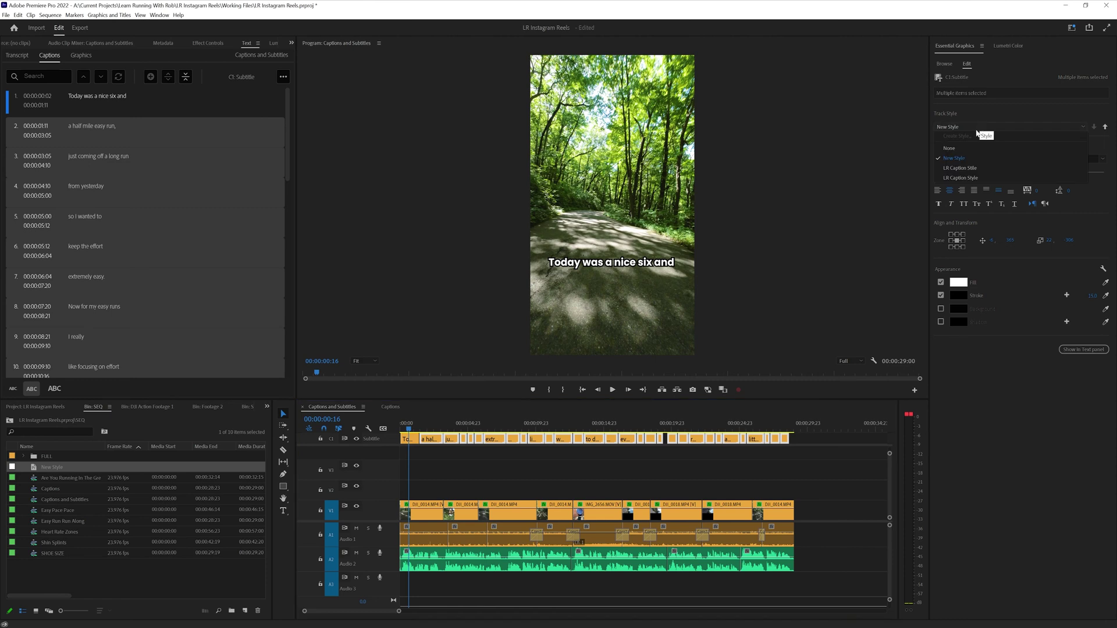
left_click(956, 158)
left_click(461, 475)
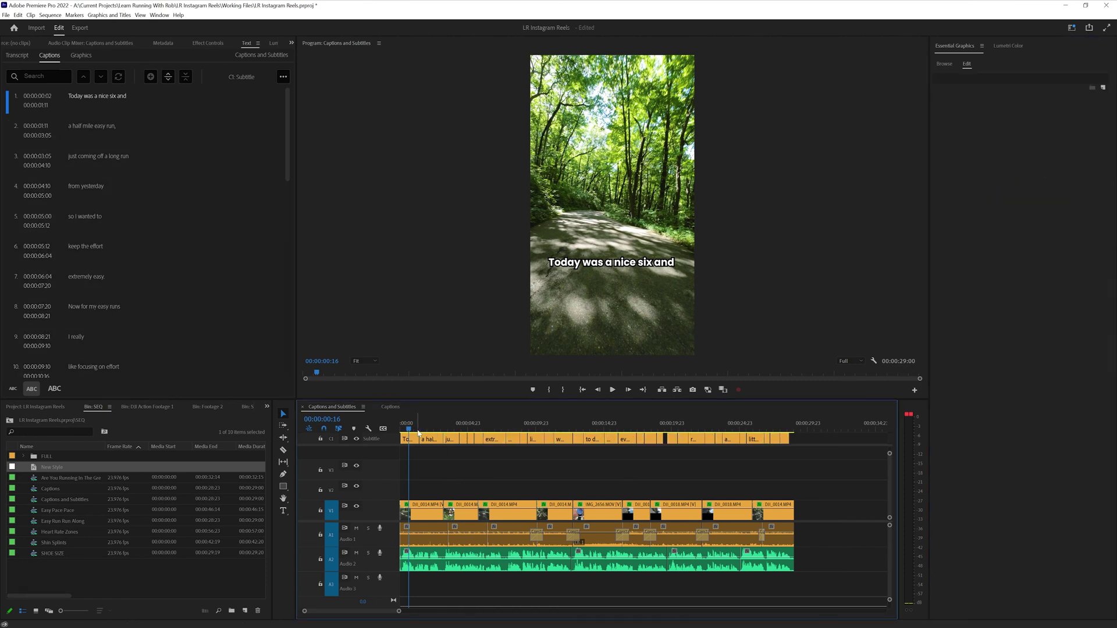
left_click_drag(418, 433, 497, 433)
key("space")
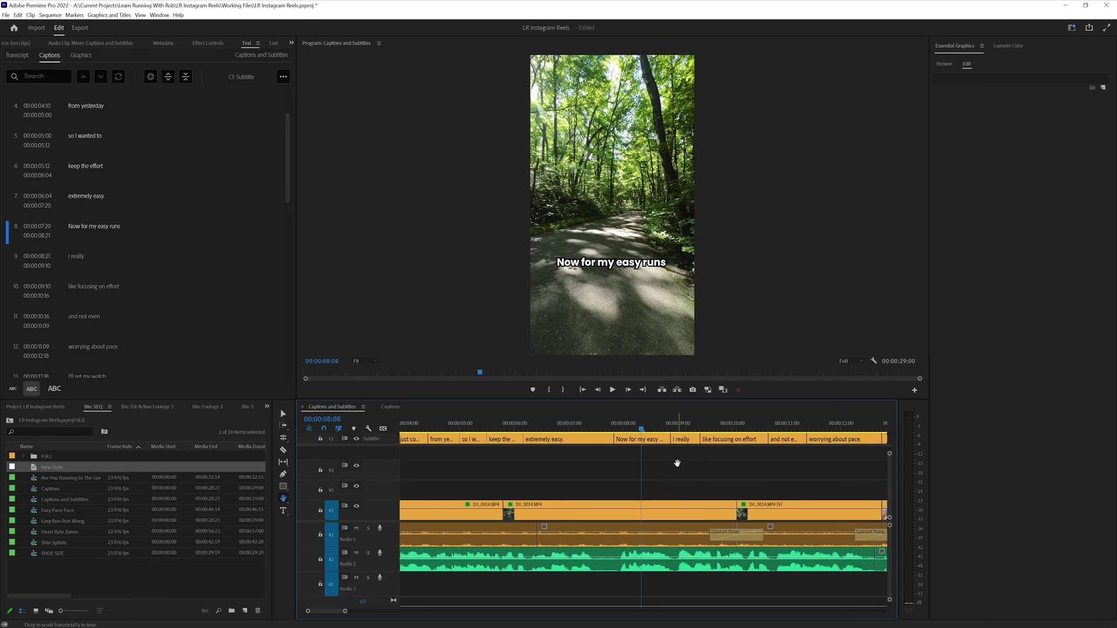
Select the 'Now for my easy runs' caption and highlight the words 'easy runs'.
left_click_drag(677, 464, 616, 456)
left_click(608, 441)
key("t")
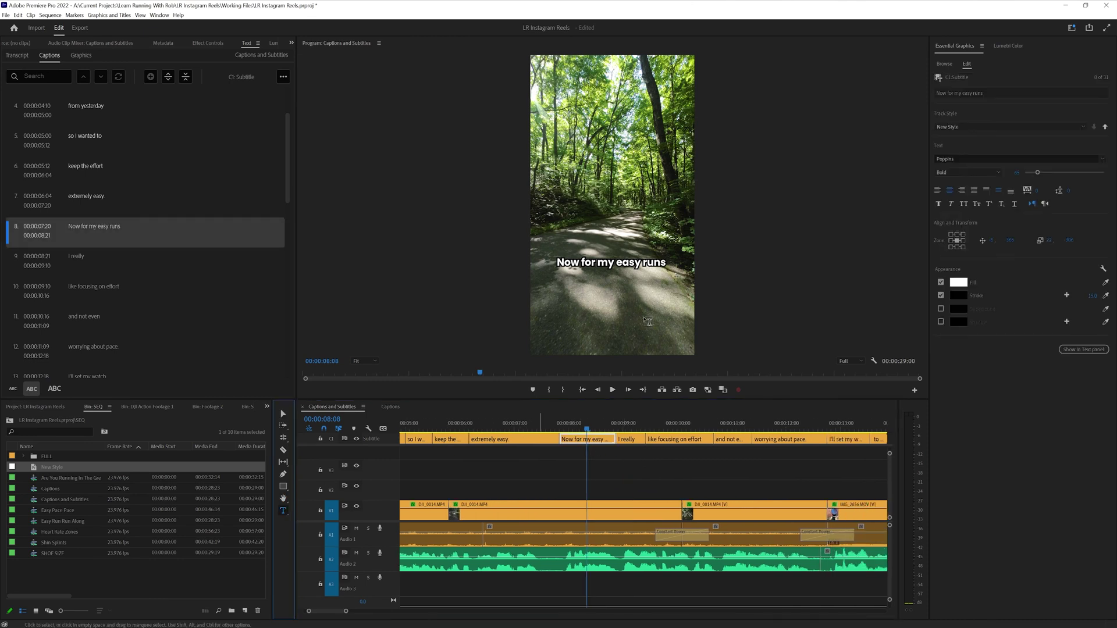
left_click_drag(618, 263, 652, 260)
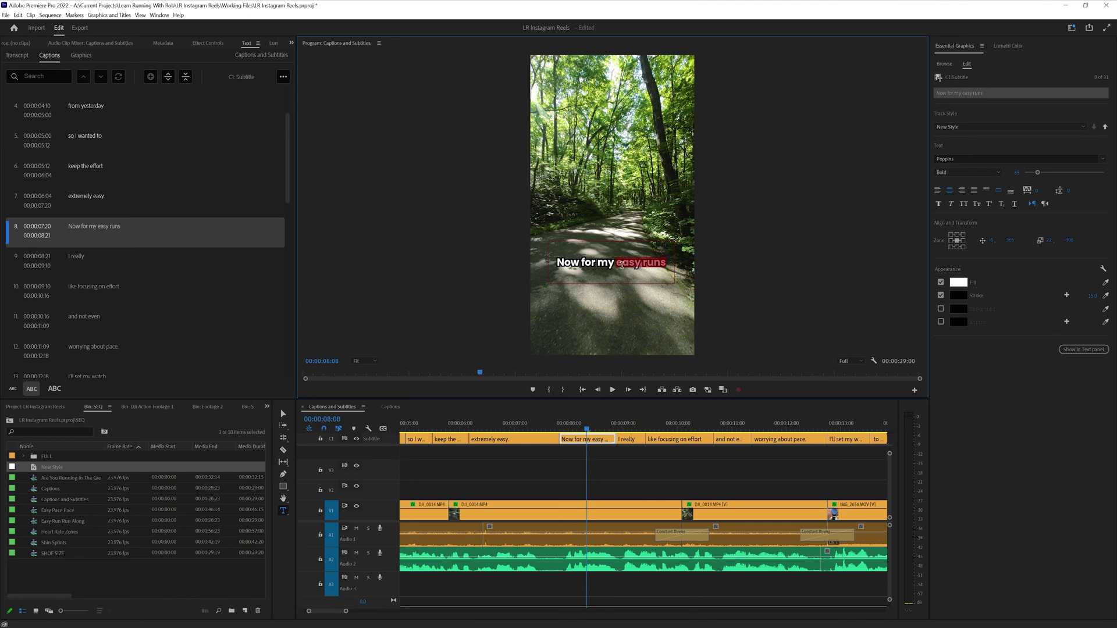
Fill 'easy runs' with a yellow-green colour.
left_click(958, 283)
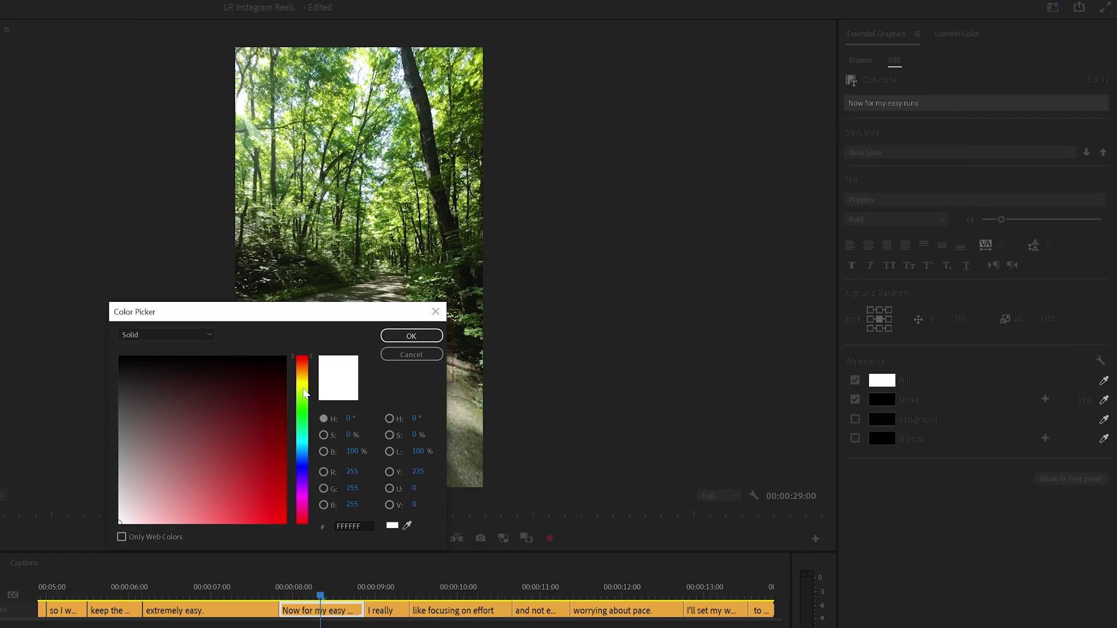
left_click(303, 389)
left_click_drag(231, 512, 223, 498)
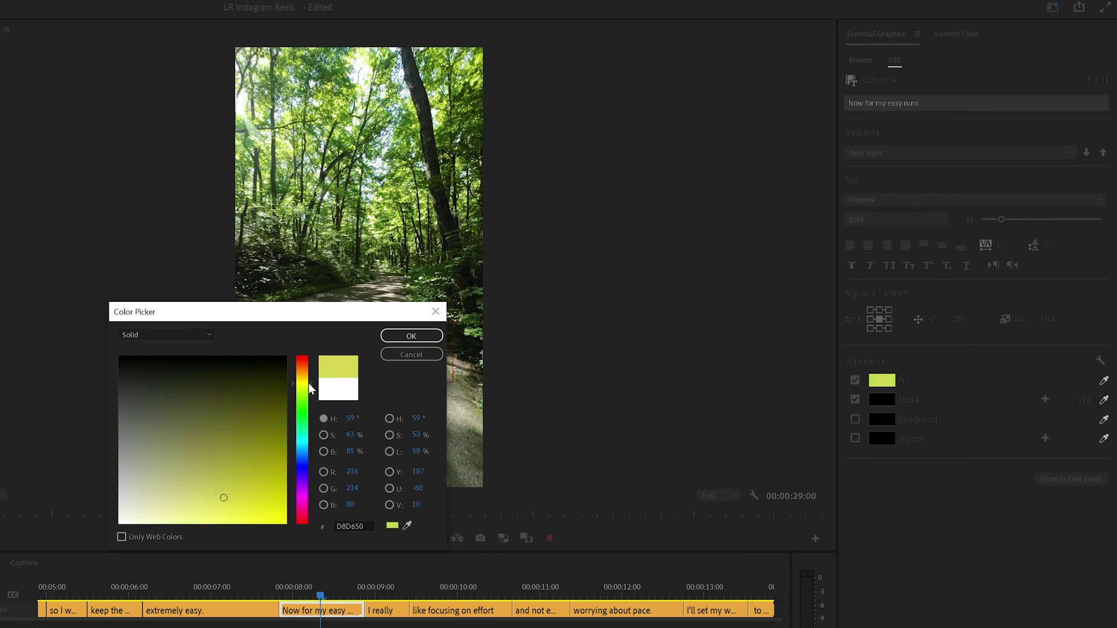
left_click_drag(308, 382, 307, 385)
left_click_drag(228, 493, 220, 502)
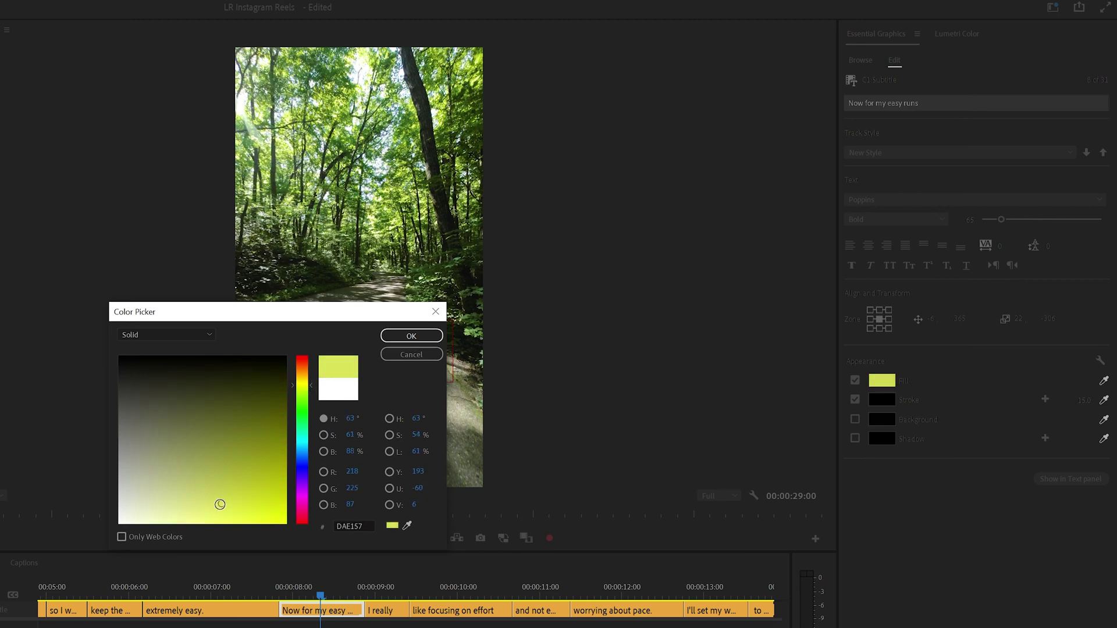
left_click(411, 335)
Recolour 'easy runs' green instead of yellow-green.
key("ctrl+shift+a")
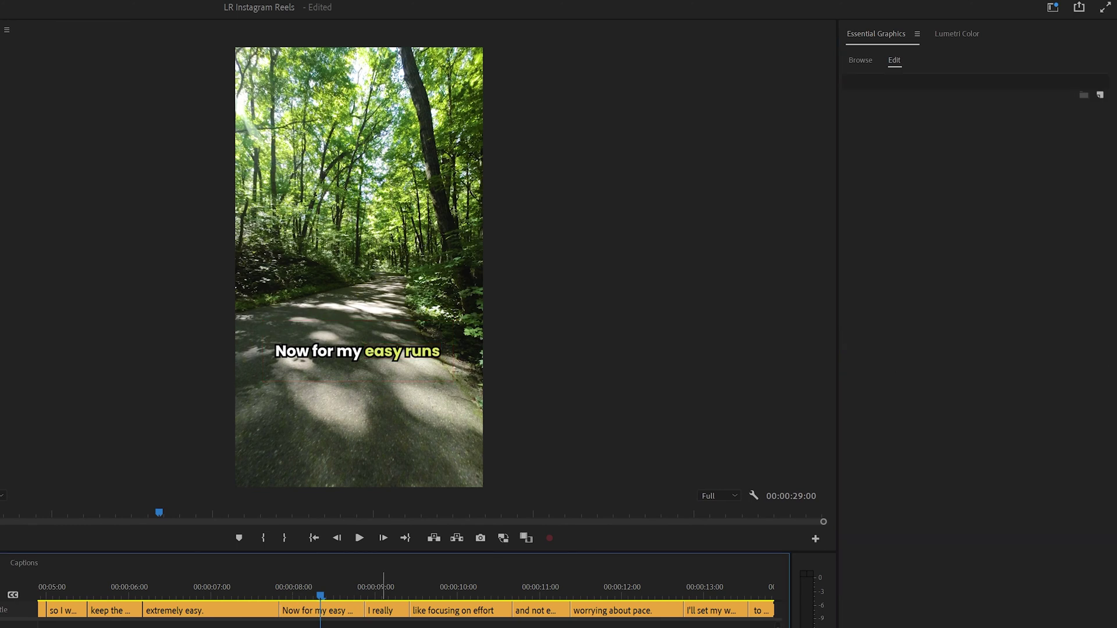
left_click(340, 611)
left_click(882, 381)
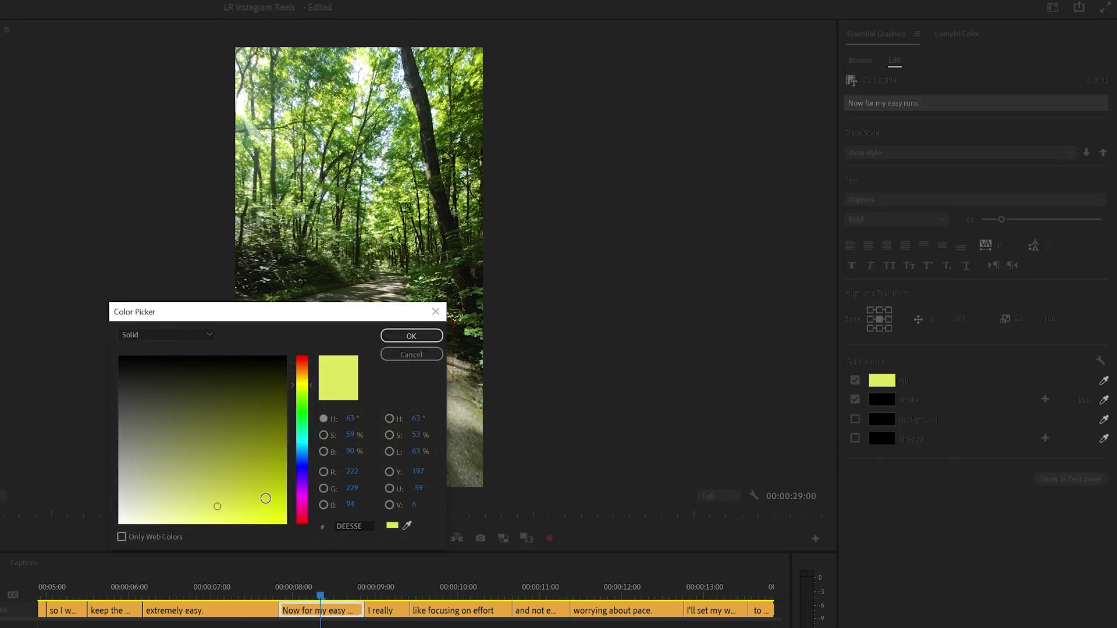
left_click(301, 400)
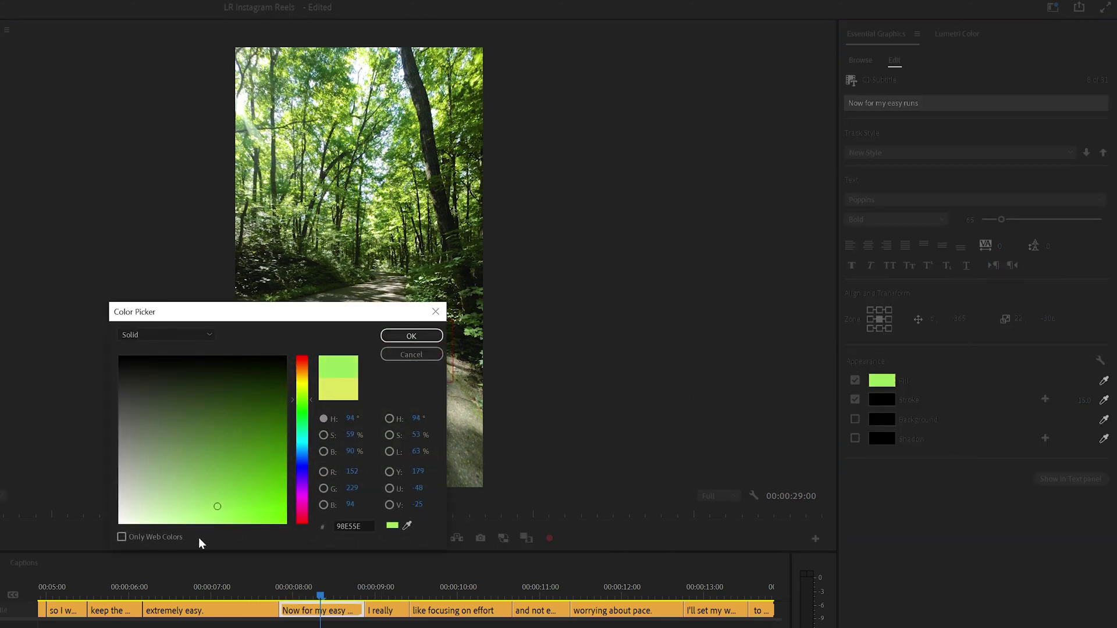
left_click_drag(226, 509, 228, 509)
left_click(411, 336)
Recolour 'easy runs' light blue (4DA6EA).
key("ctrl+shift+a")
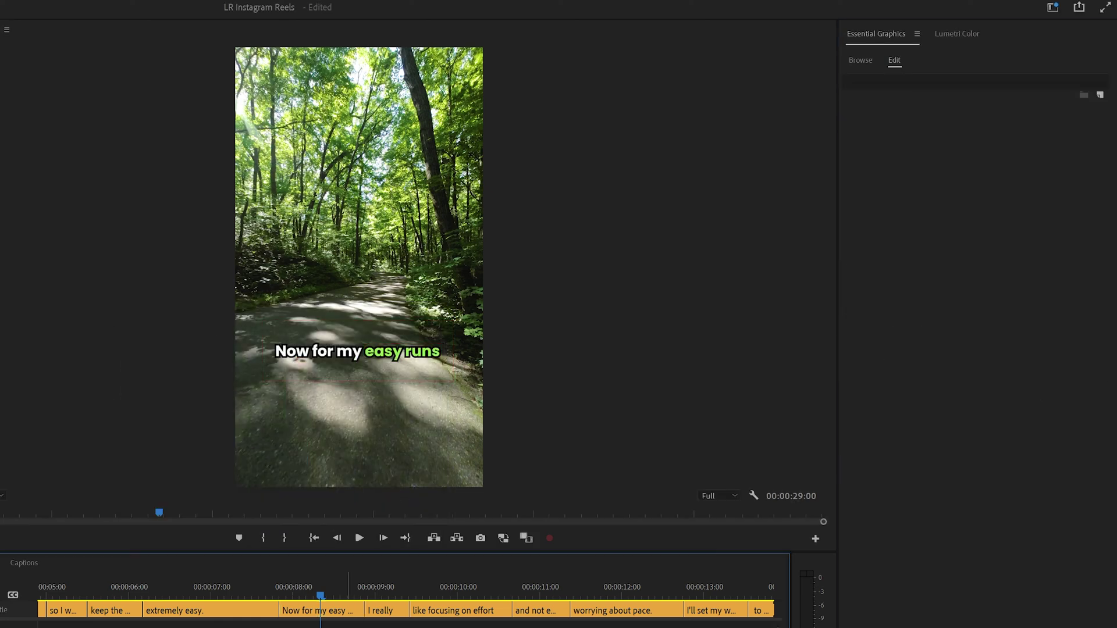
left_click(340, 610)
left_click(881, 381)
left_click(302, 452)
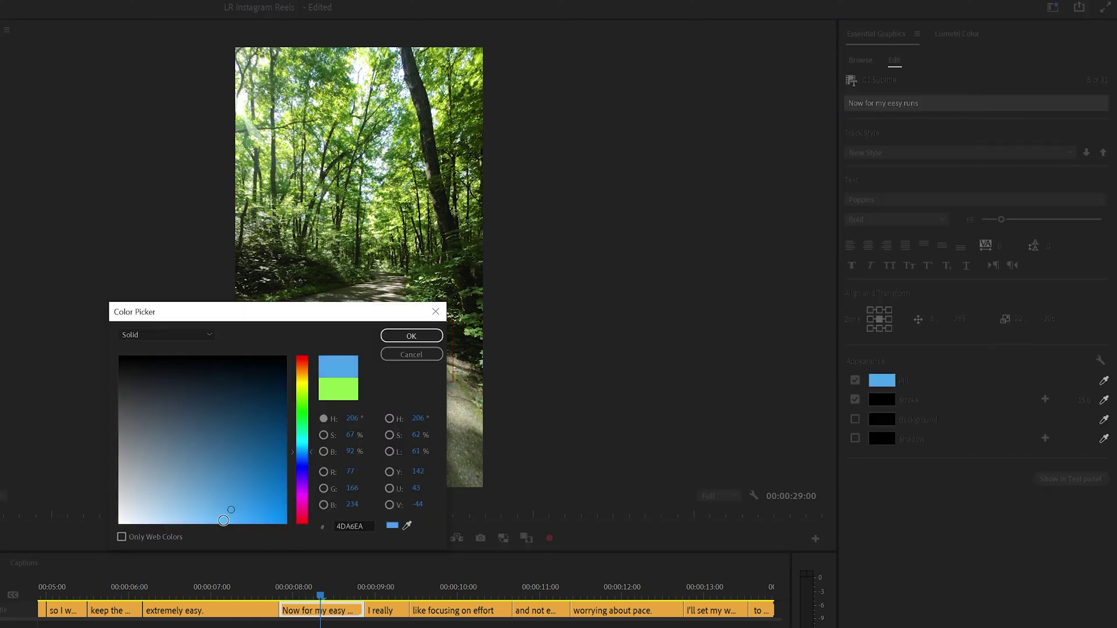
left_click(221, 510)
left_click(411, 336)
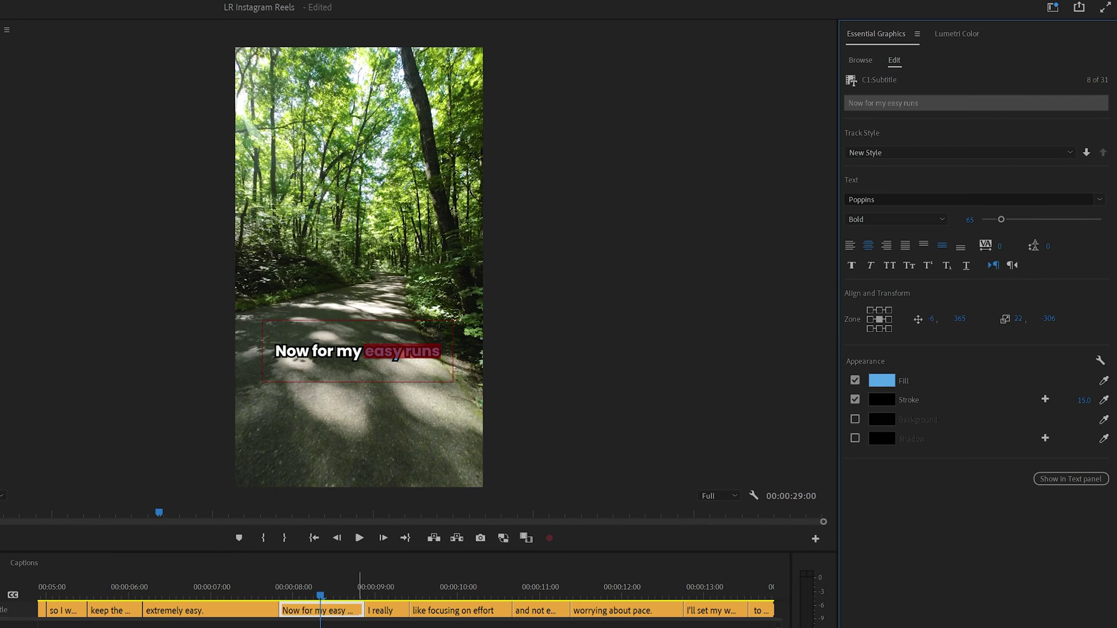